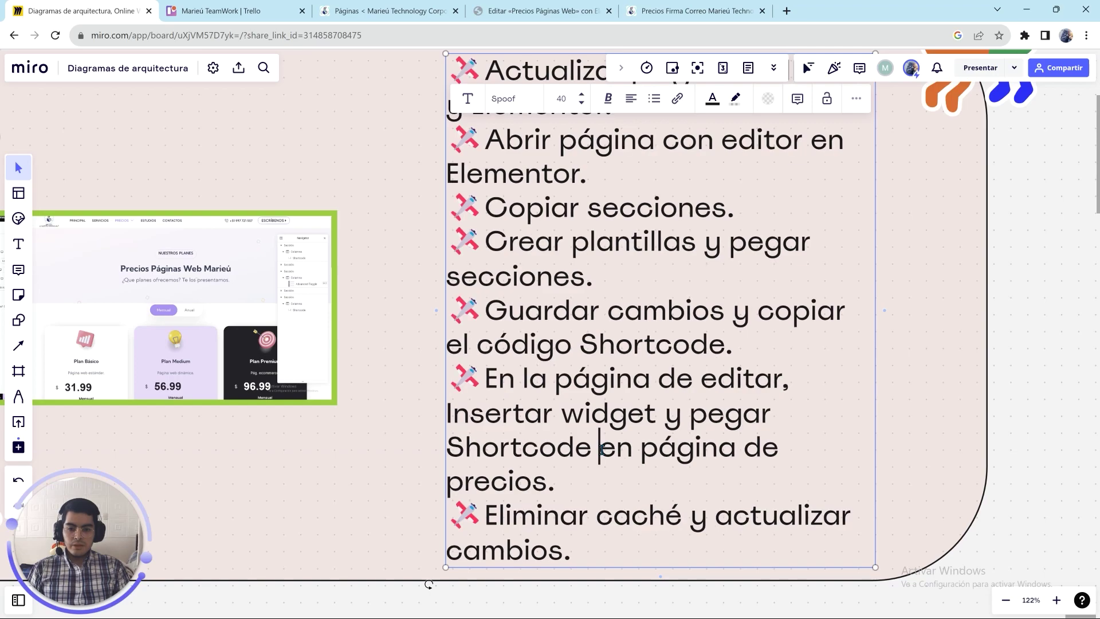
# - In the Miro note's widget bullet, insert "de la plantilla" after "Shortcode" and delete the words that follow it
pyautogui.write('de la plantilla')
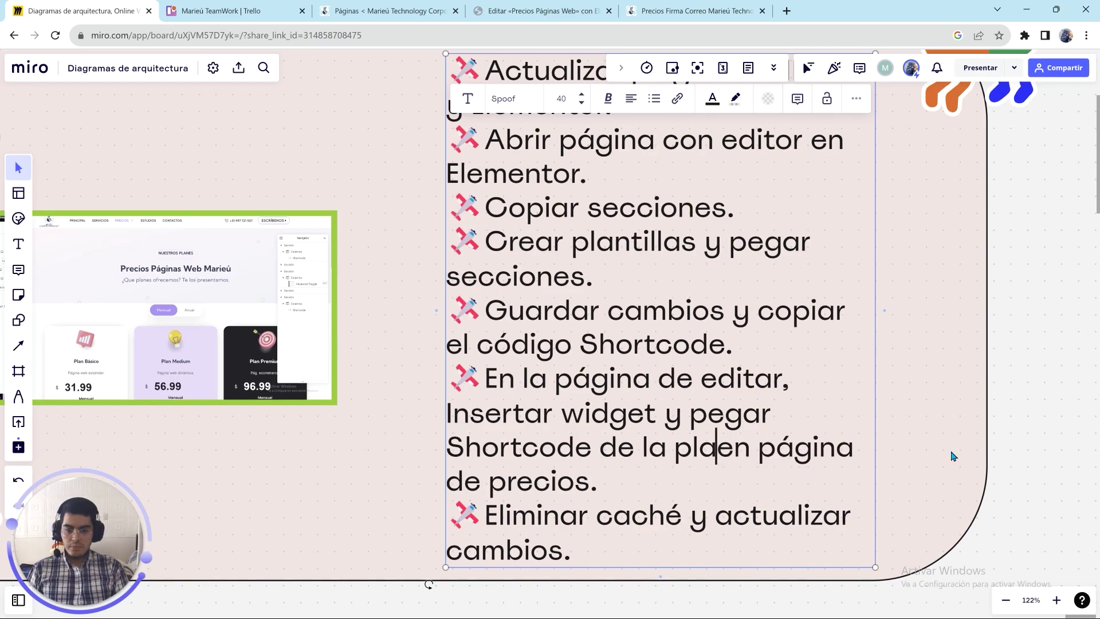
pyautogui.hotkey('ctrl', 'Delete')
pyautogui.hotkey('ctrl', 'Delete')
pyautogui.hotkey('ctrl', 'Delete')
pyautogui.hotkey('ctrl', 'Delete')
pyautogui.click(953, 456)
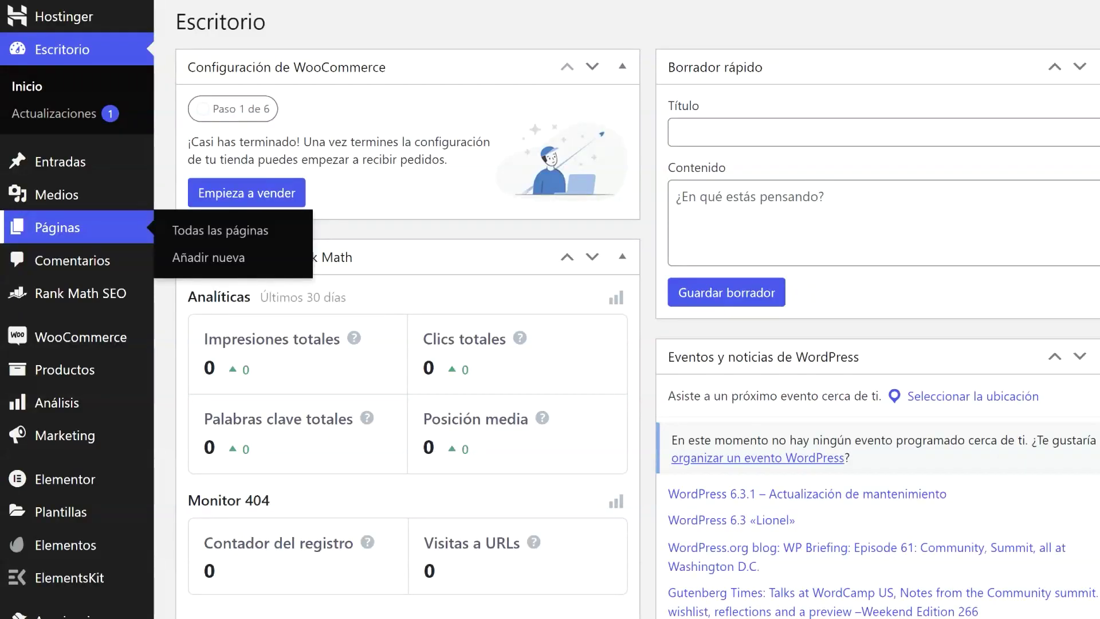
# - Switch to the WordPress admin, list all pages and locate the Precios Páginas Web page to edit with Elementor
pyautogui.click(220, 230)
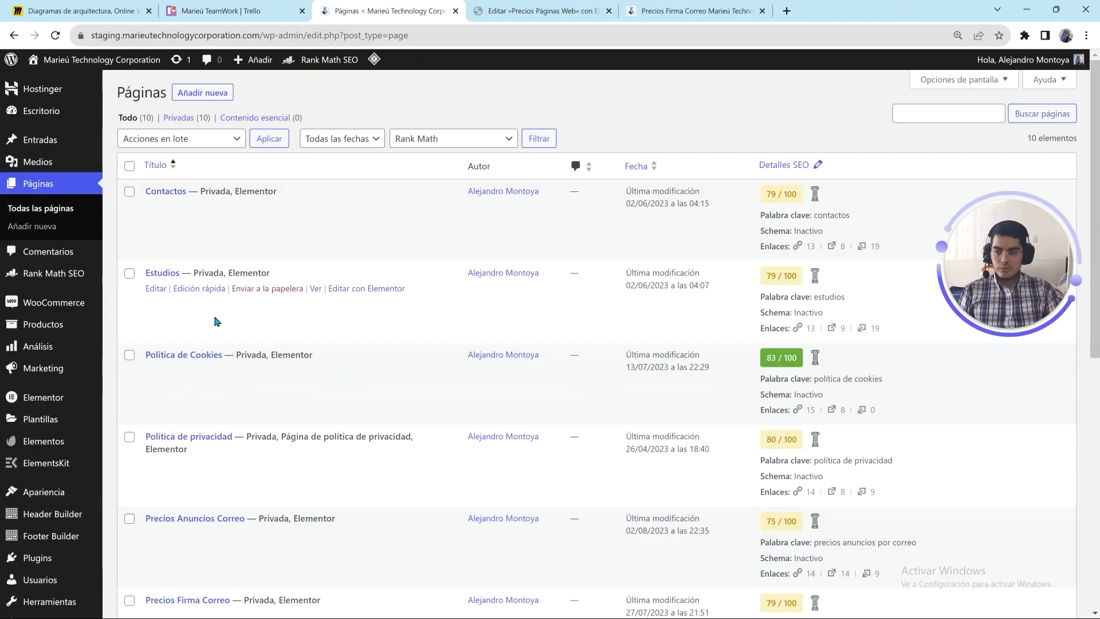
pyautogui.scroll(-3, 217, 320)
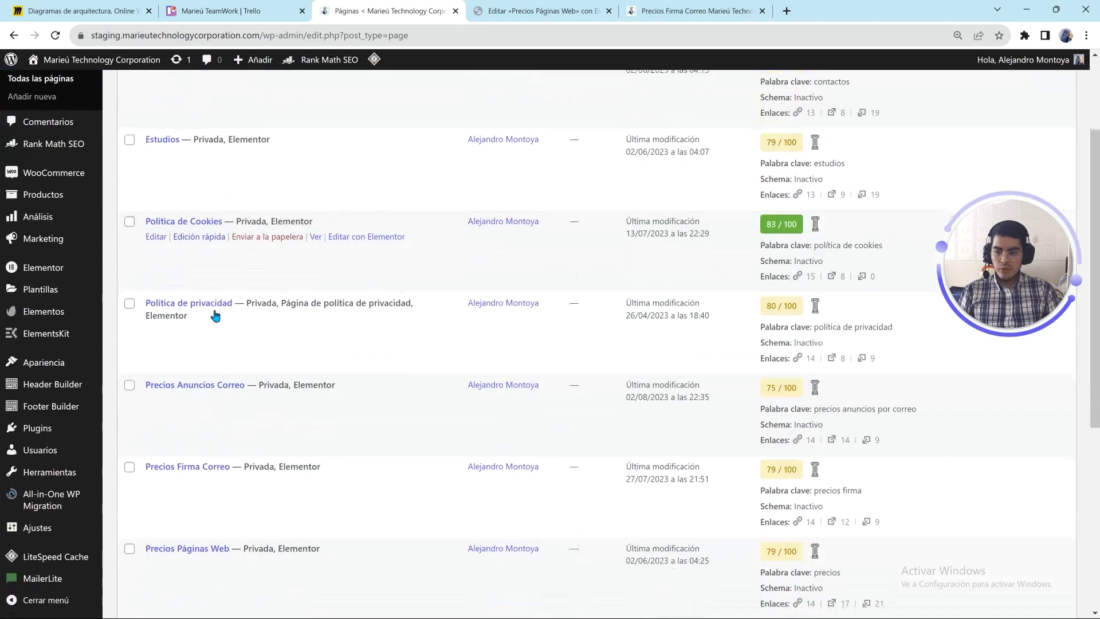
pyautogui.scroll(-1, 172, 401)
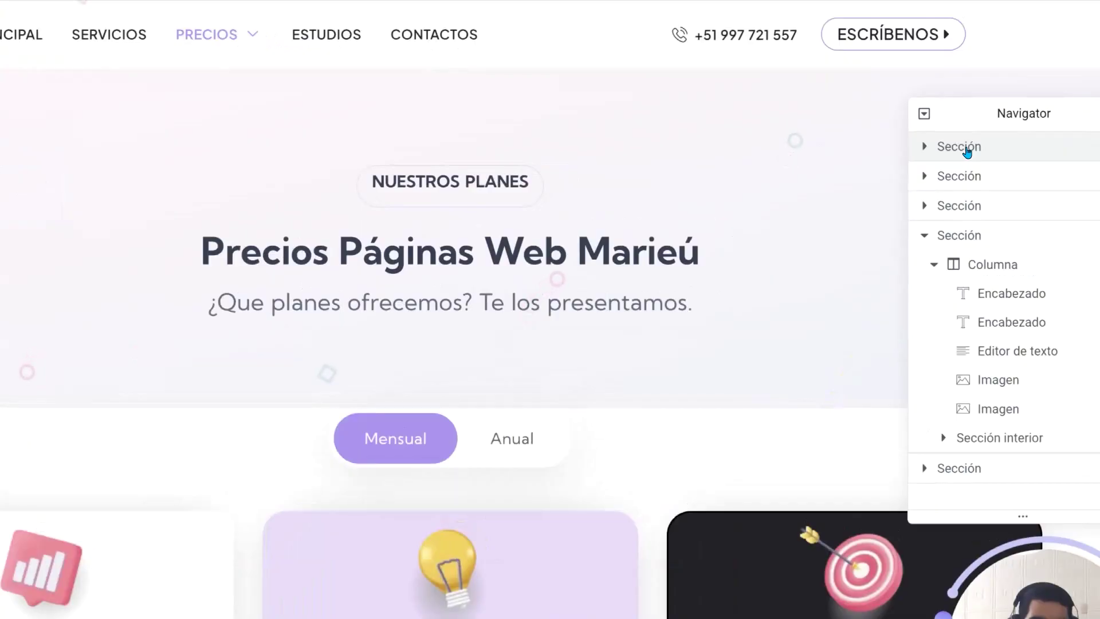
# - Inspect the menu header, the Nuestros Planes heading section and the pricing section one by one in the Elementor Navigator
pyautogui.click(968, 152)
pyautogui.click(993, 175)
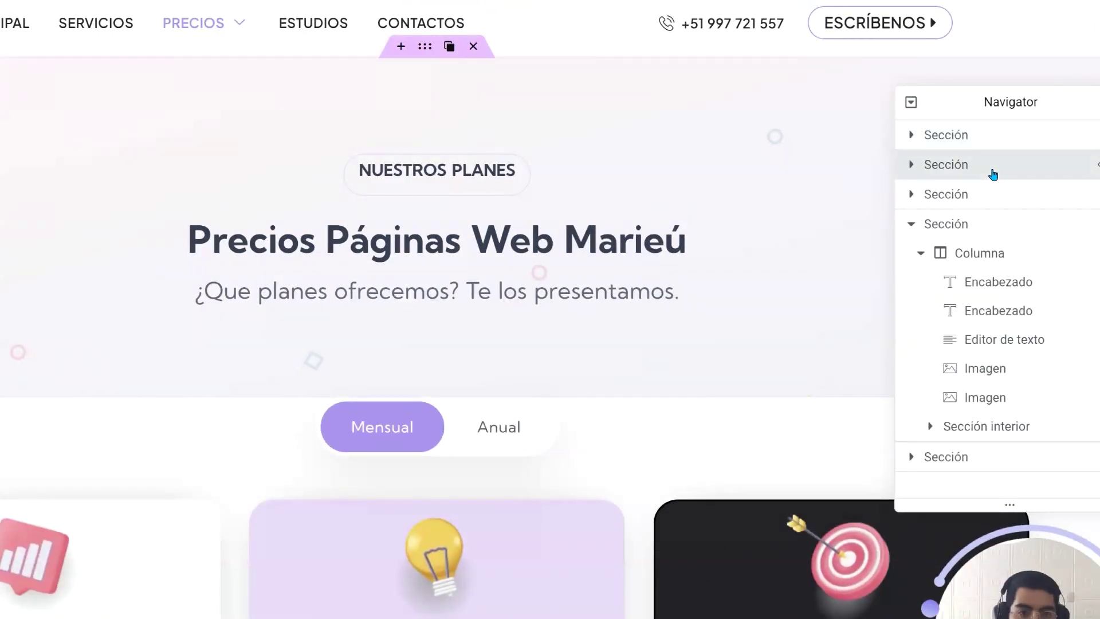
pyautogui.click(981, 195)
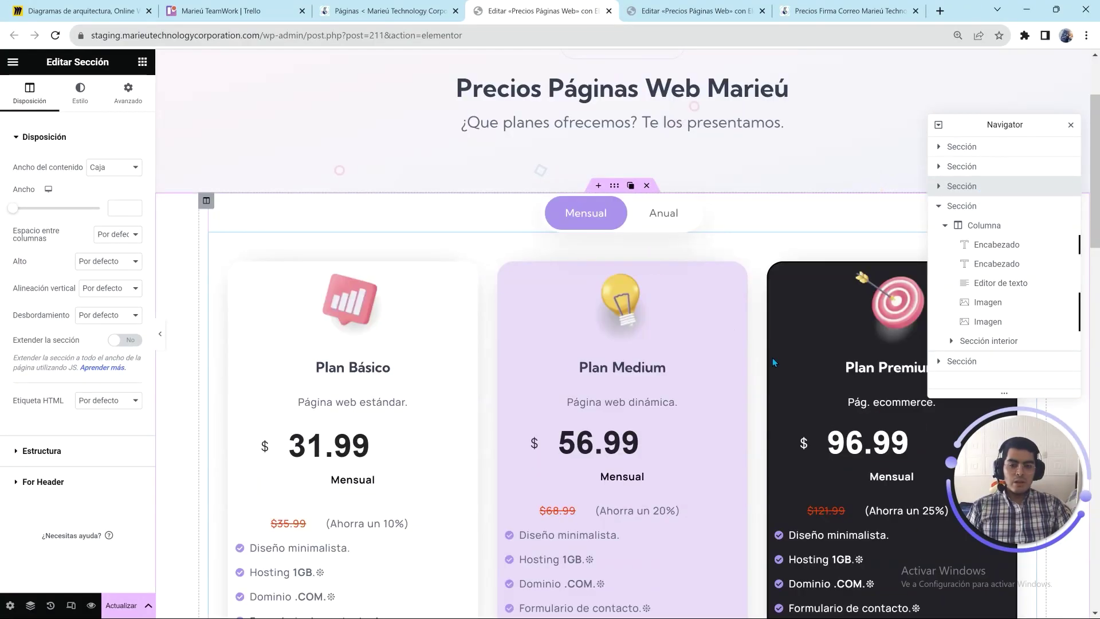
# - Switch the pricing table between the Anual and Mensual plans, finishing on Mensual
pyautogui.click(659, 148)
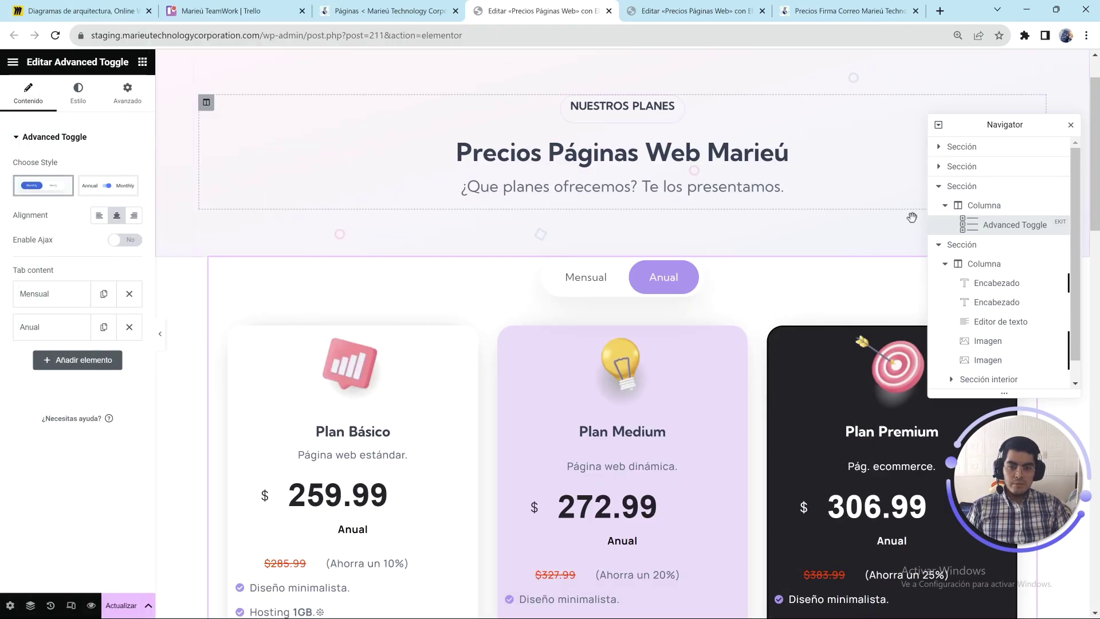
pyautogui.click(574, 226)
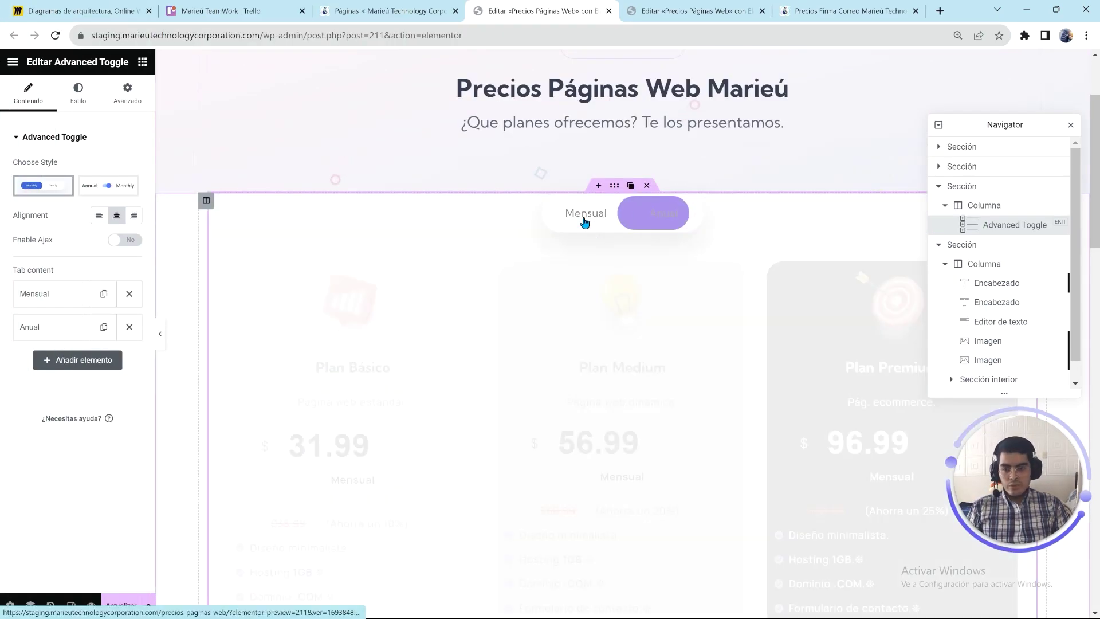
pyautogui.click(659, 222)
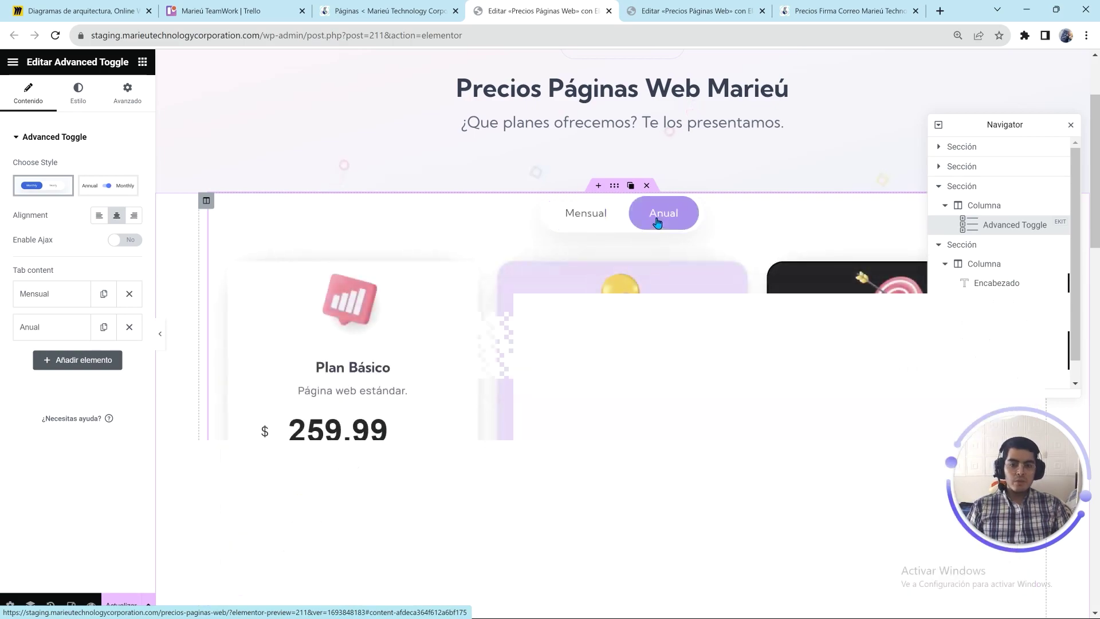
pyautogui.click(590, 221)
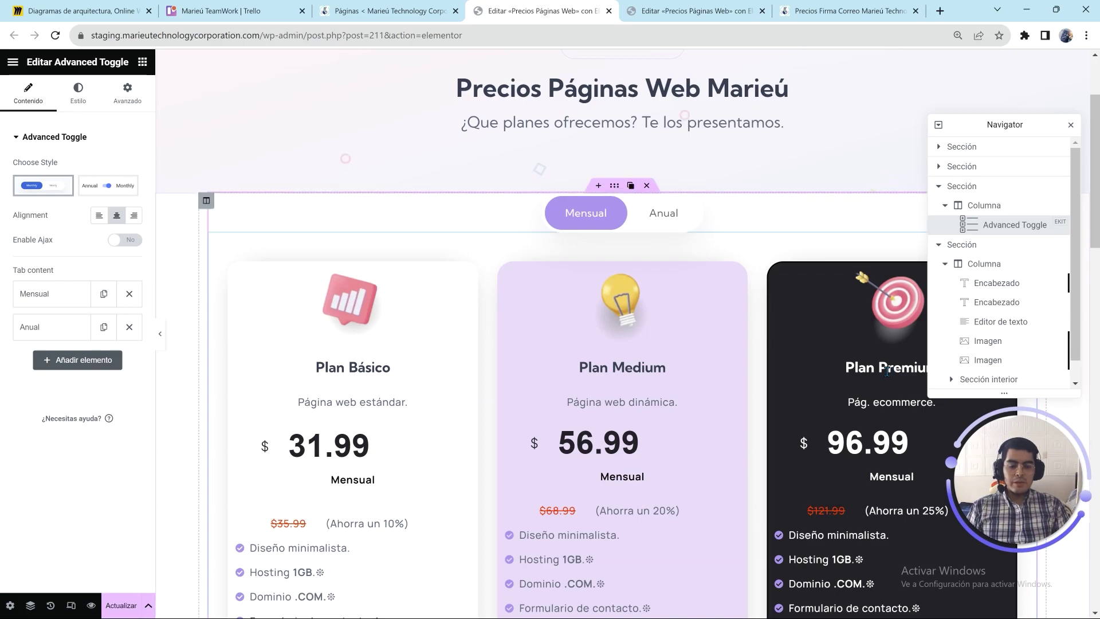
# - Review the features listed in the monthly plan cards, including the contact form tooltip of Plan Básico
pyautogui.scroll(-2, 884, 372)
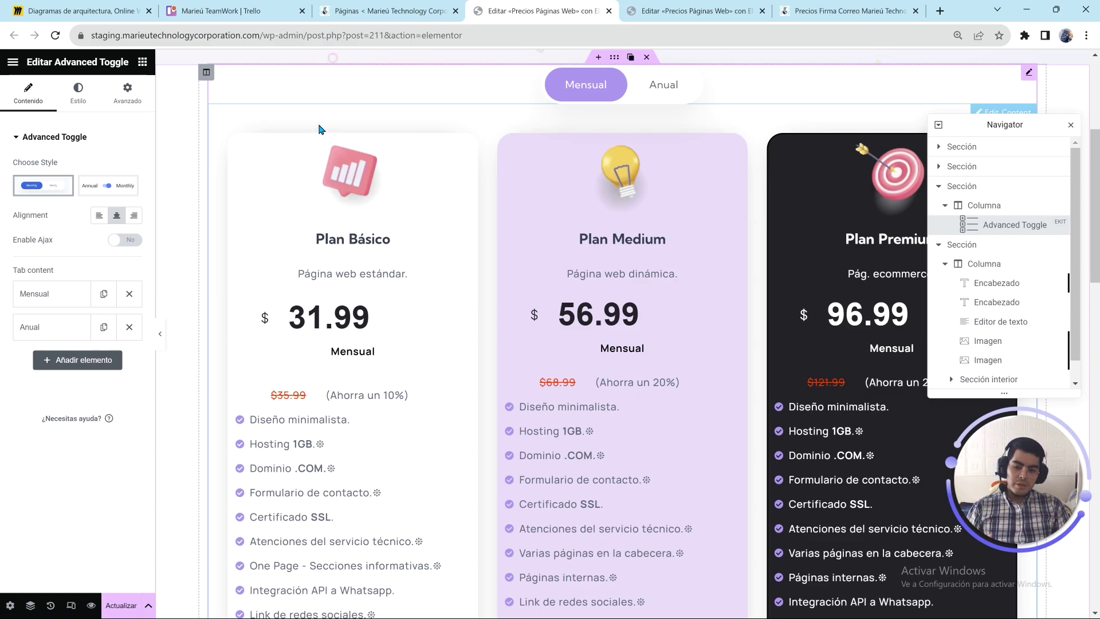
pyautogui.scroll(-1, 322, 524)
pyautogui.moveTo(294, 429)
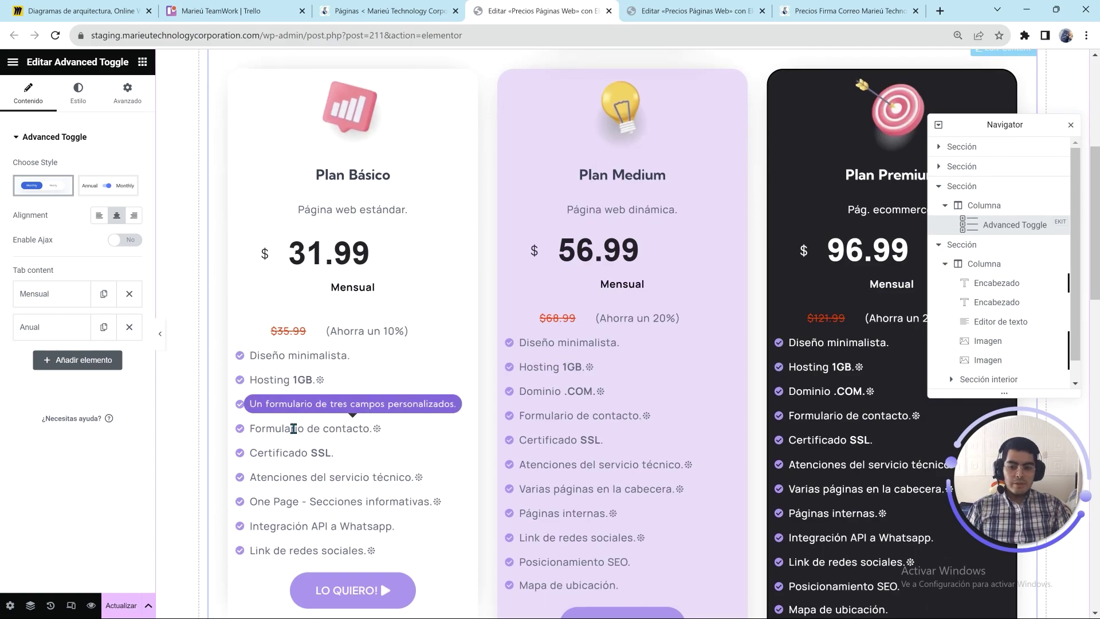
pyautogui.scroll(1, 517, 471)
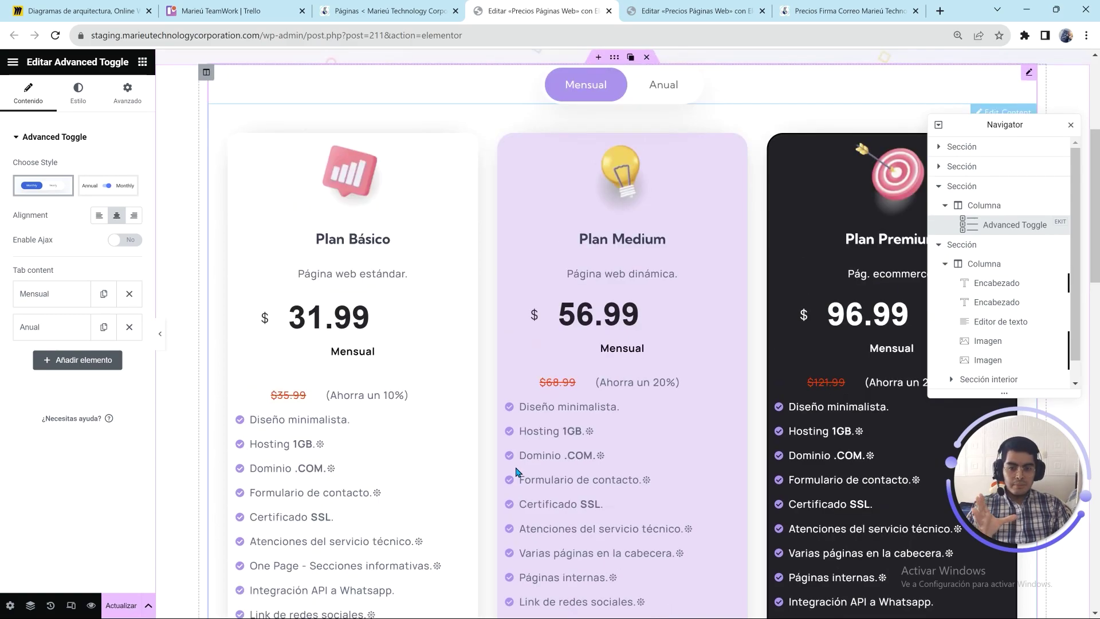
pyautogui.moveTo(518, 469)
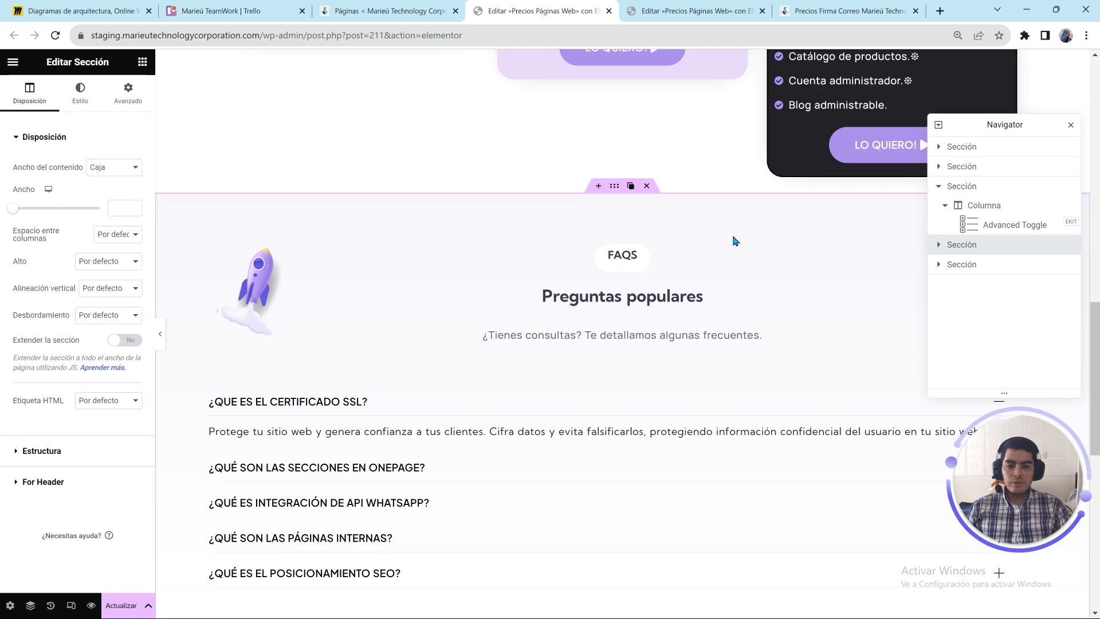
# - Examine the FAQS section, expanding the Onepage and API Whatsapp questions, and look over the footer and the top of the page
pyautogui.scroll(-2, 383, 301)
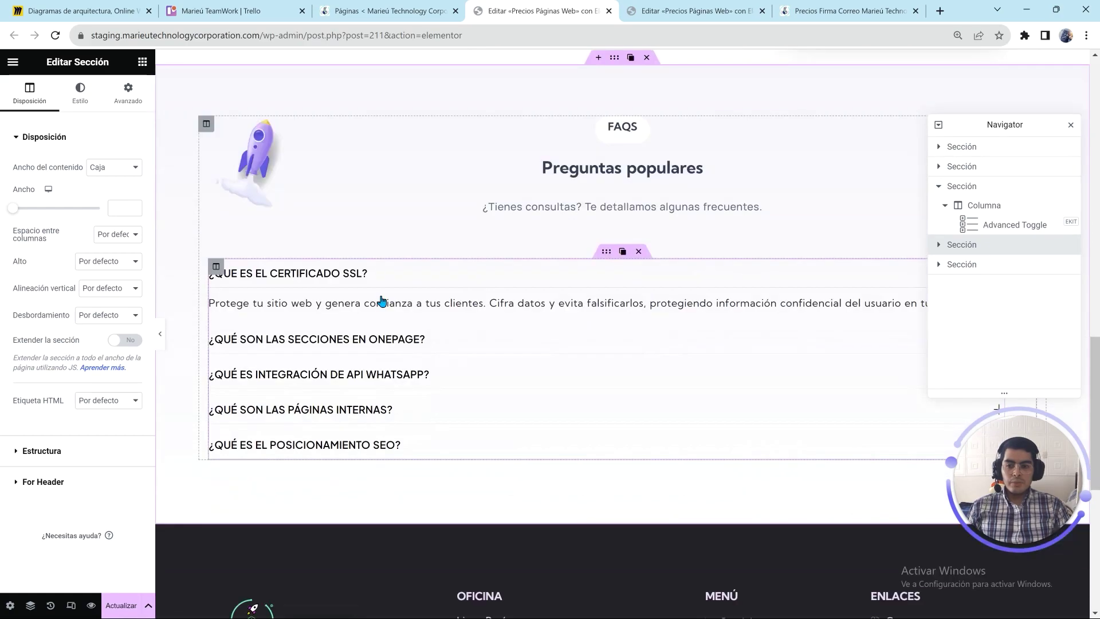
pyautogui.click(392, 342)
pyautogui.click(410, 373)
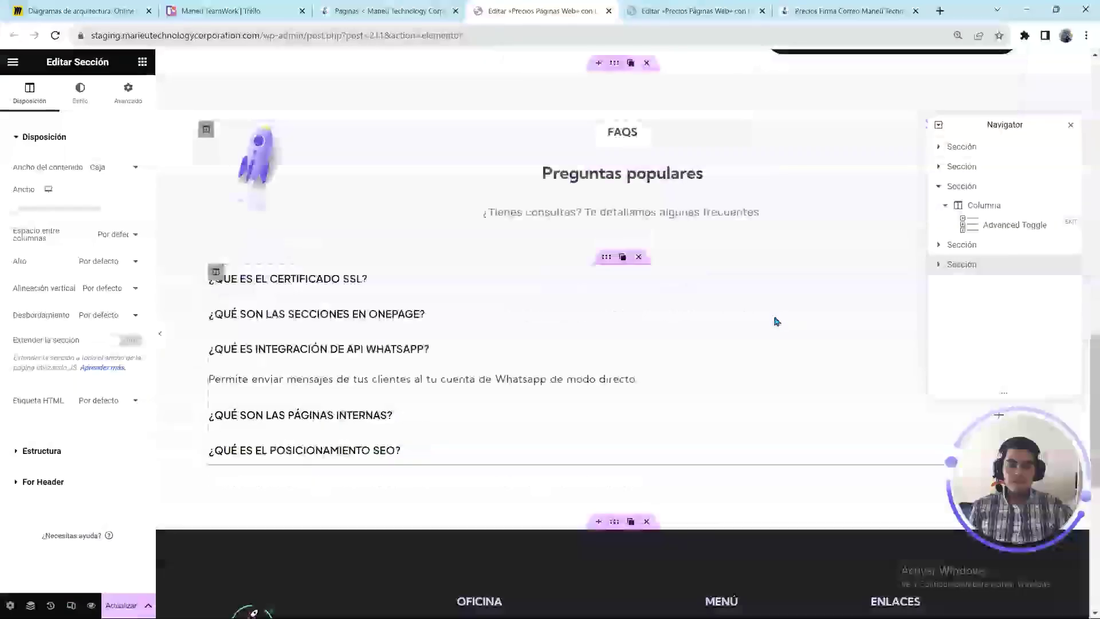
pyautogui.scroll(-3, 774, 319)
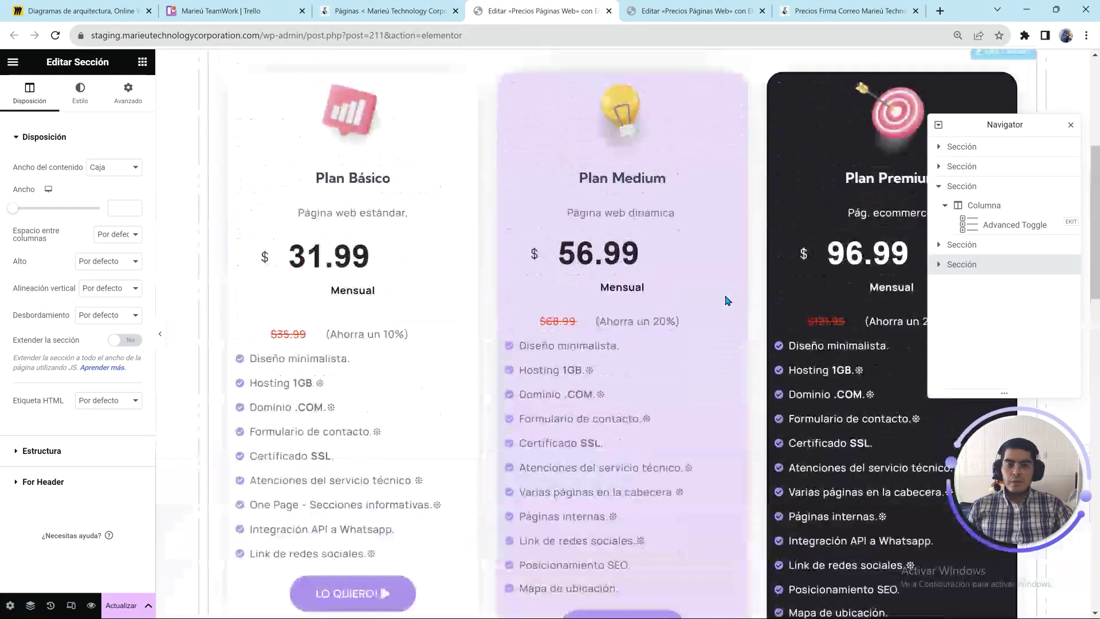
pyautogui.scroll(4, 726, 300)
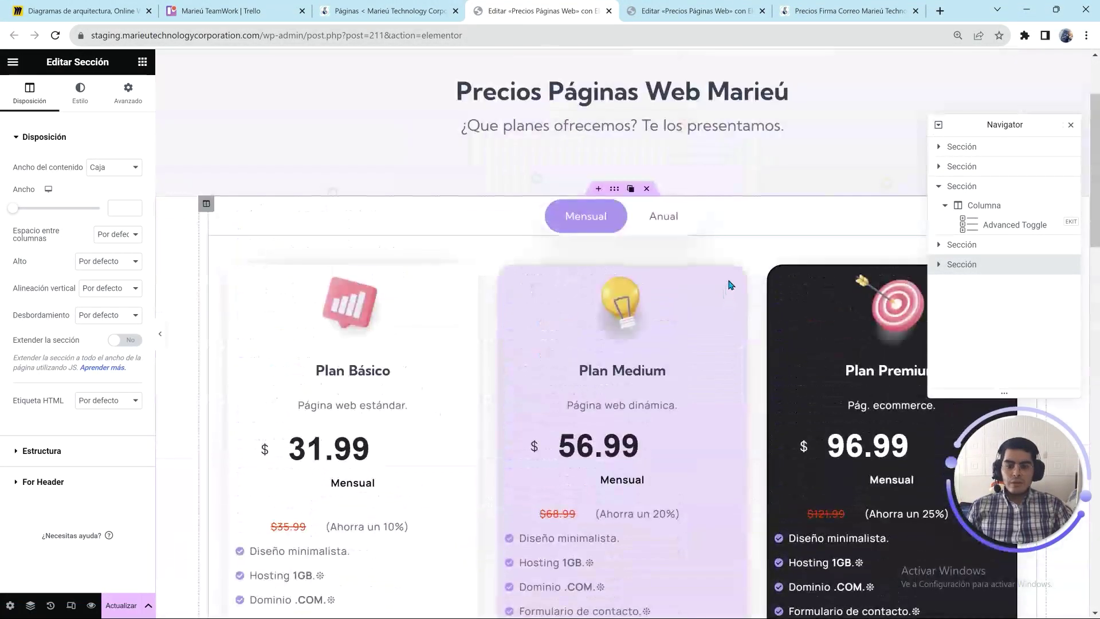
pyautogui.scroll(2, 736, 258)
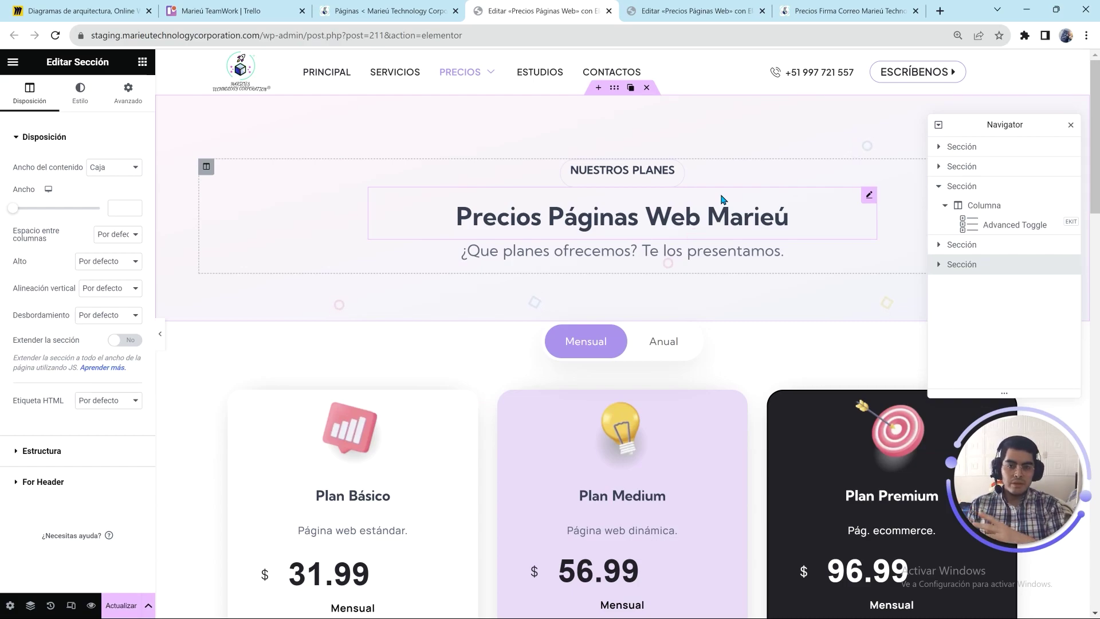
# - Return to the WordPress admin and open the list of saved templates
pyautogui.click(418, 9)
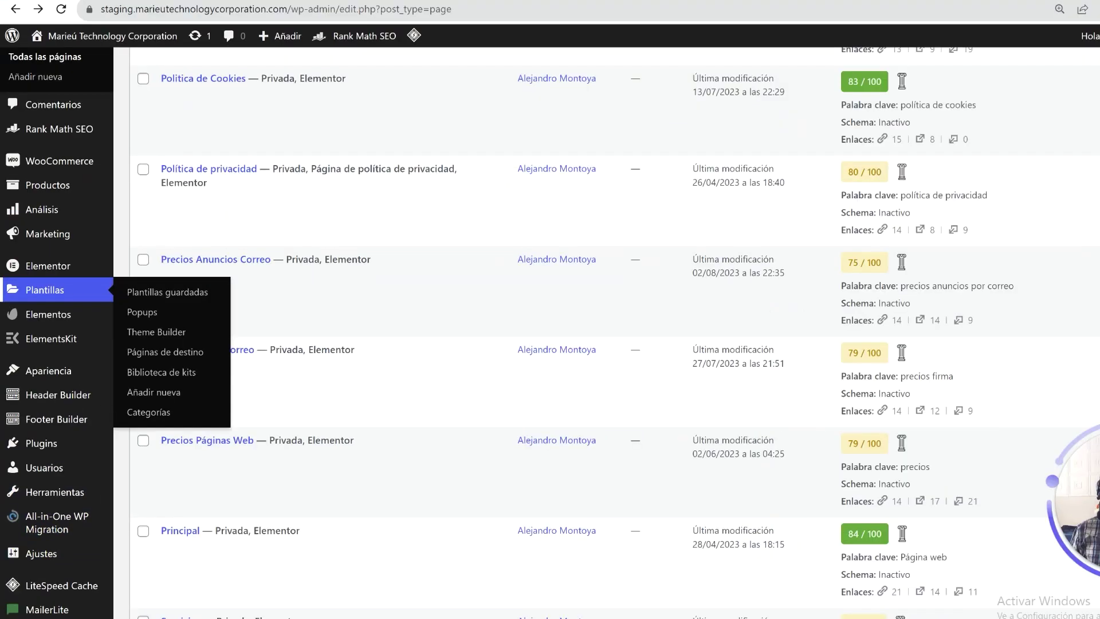
pyautogui.click(144, 291)
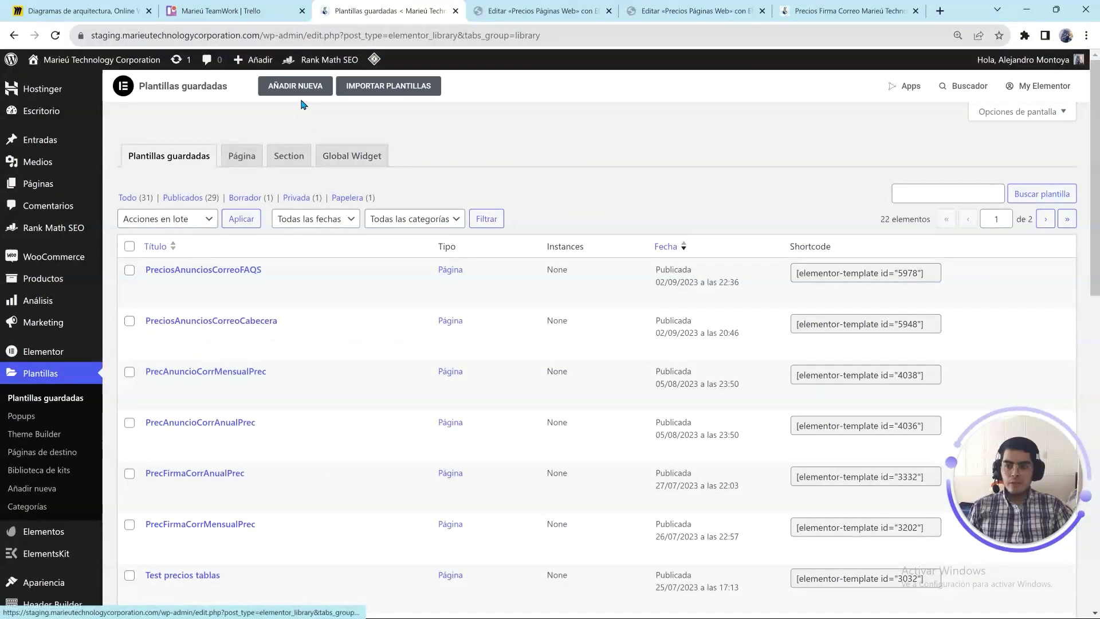
# - Back in the Precios Páginas Web editor, inspect the header section and the Shortcode widget inside the footer section
pyautogui.click(502, 10)
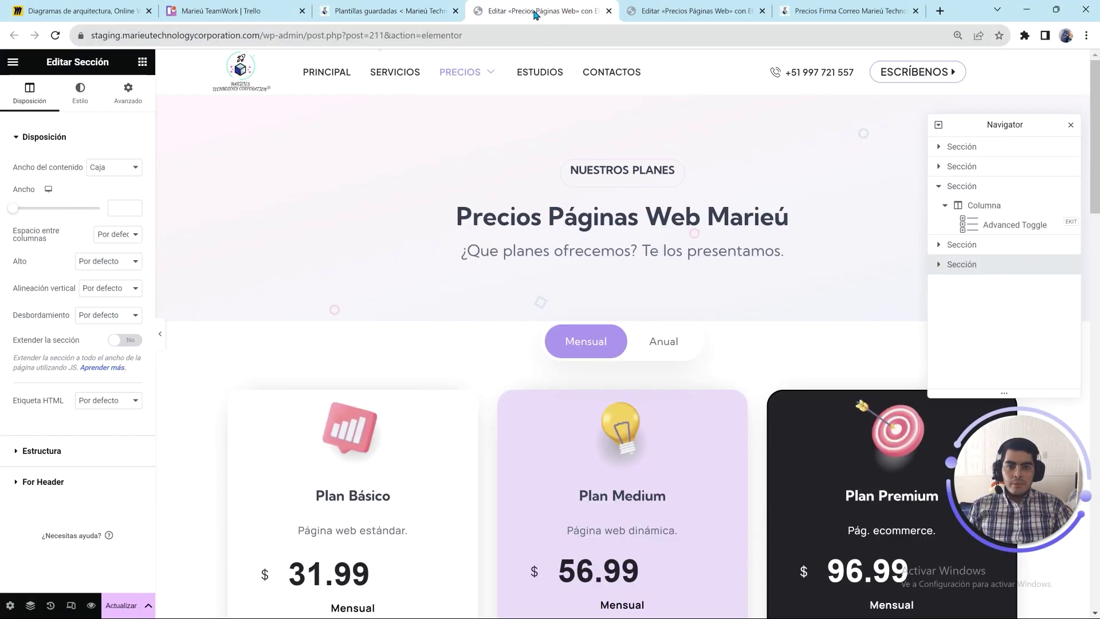
pyautogui.click(970, 150)
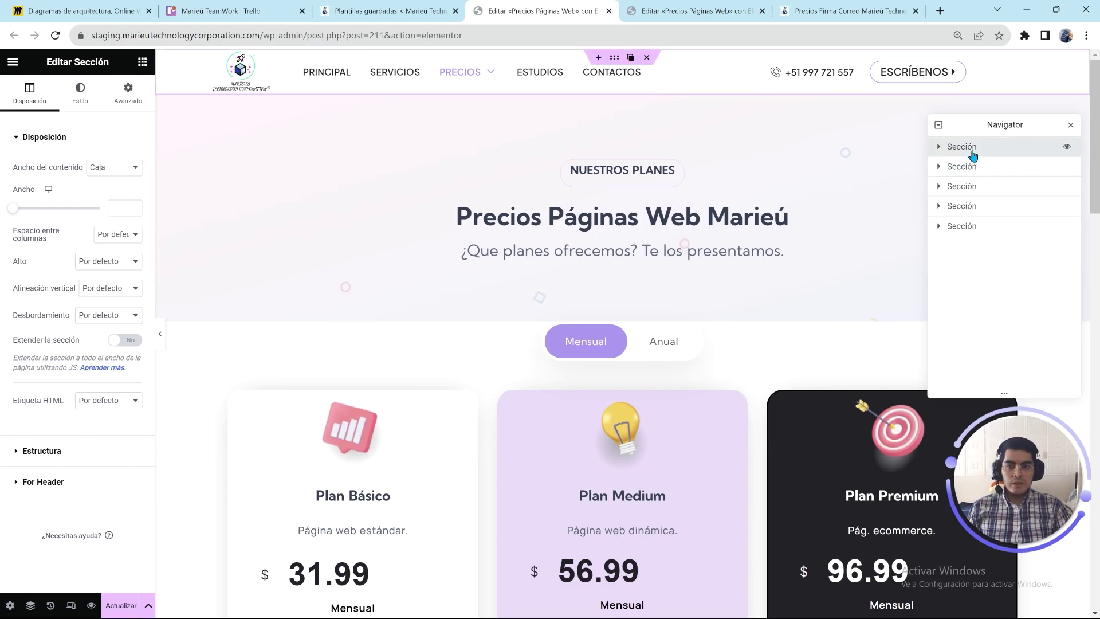
pyautogui.click(939, 229)
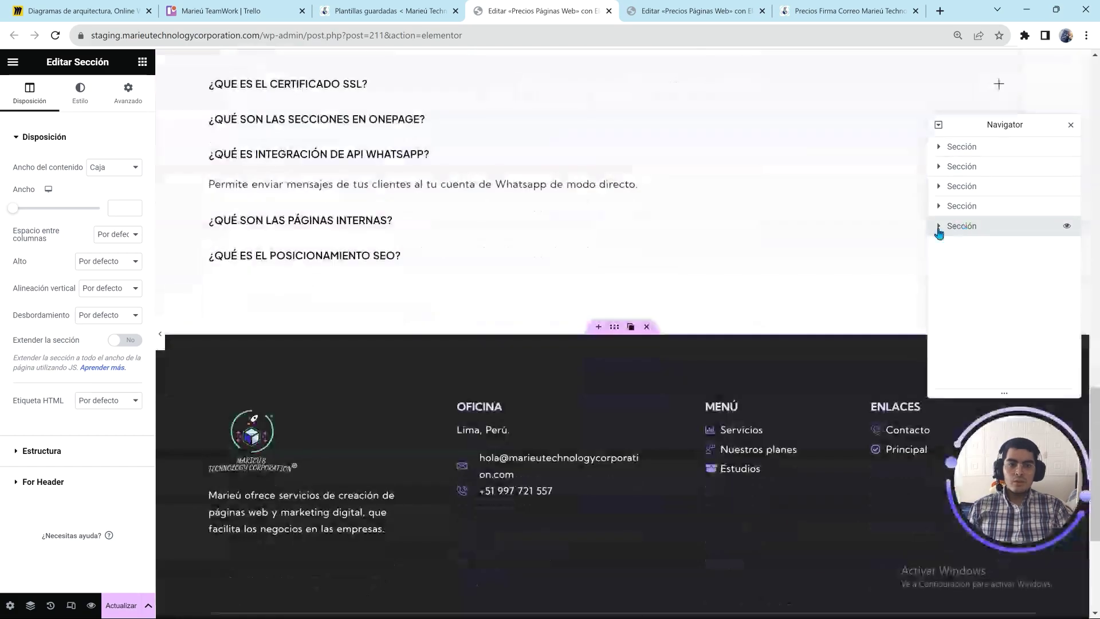
pyautogui.click(939, 227)
pyautogui.click(968, 265)
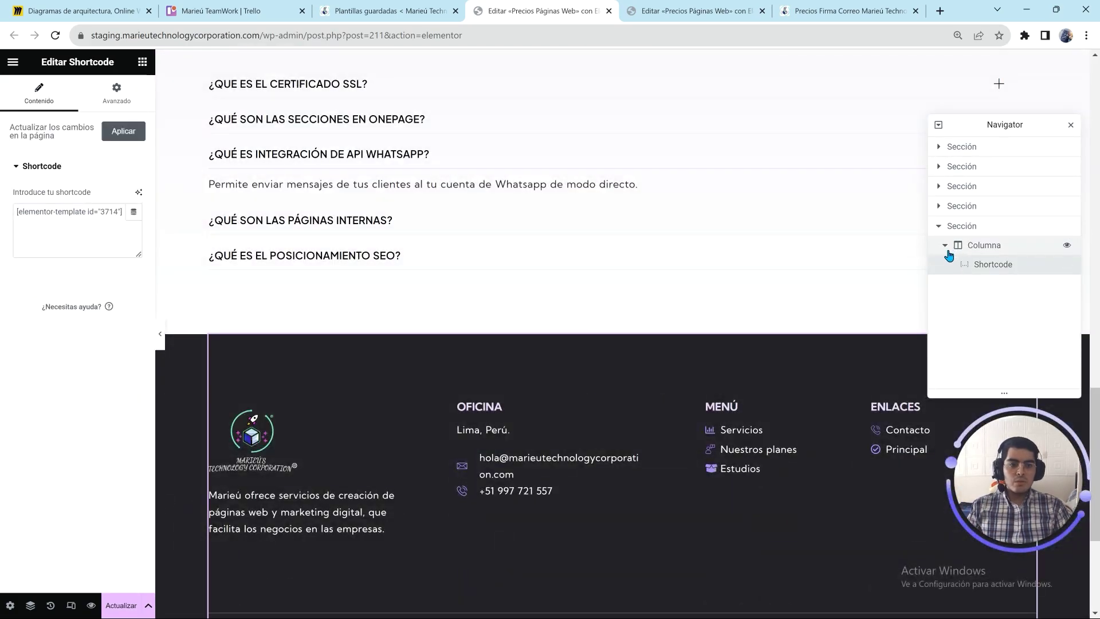
pyautogui.click(946, 246)
pyautogui.click(939, 227)
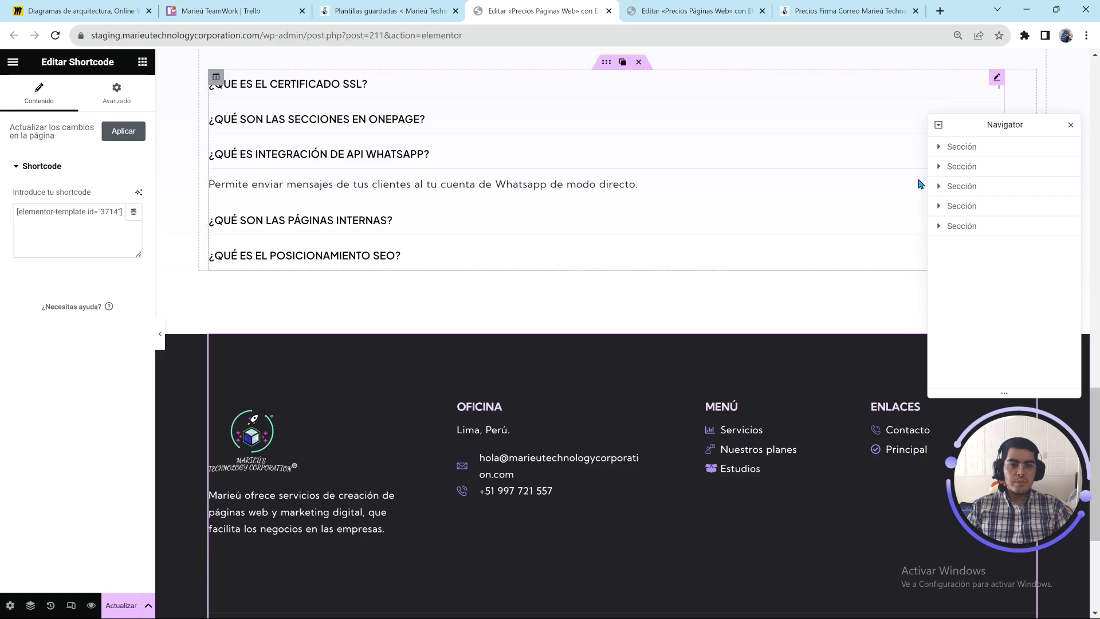
# - Inspect the pricing section's column contents, the Nuestros Planes heading section and the FAQS section in the Navigator
pyautogui.click(978, 188)
pyautogui.click(939, 187)
pyautogui.click(945, 205)
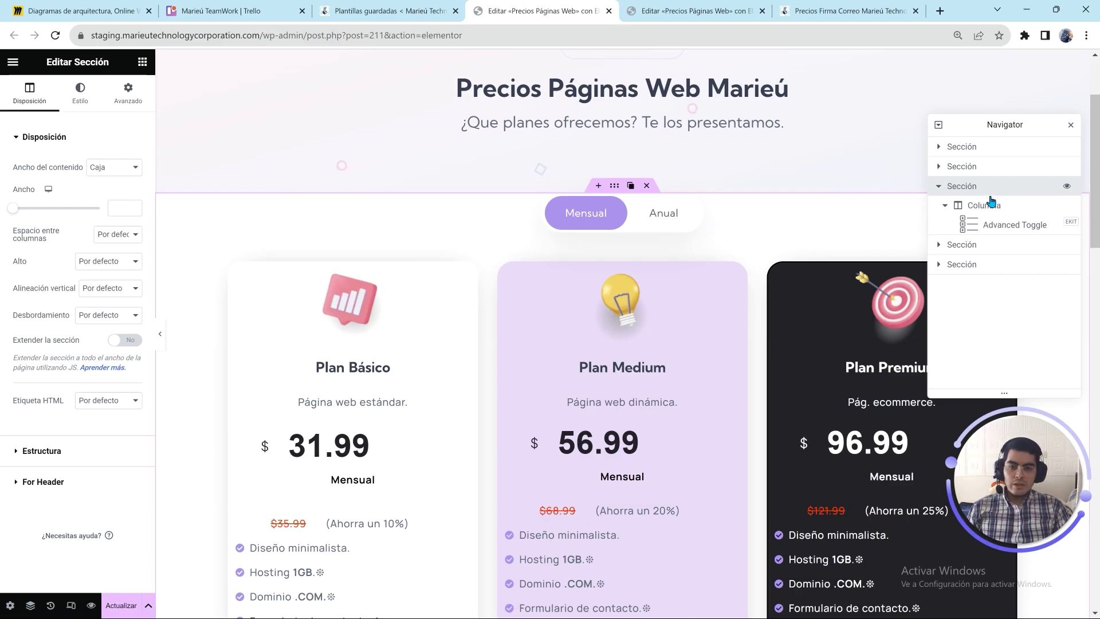
pyautogui.click(966, 187)
pyautogui.click(962, 169)
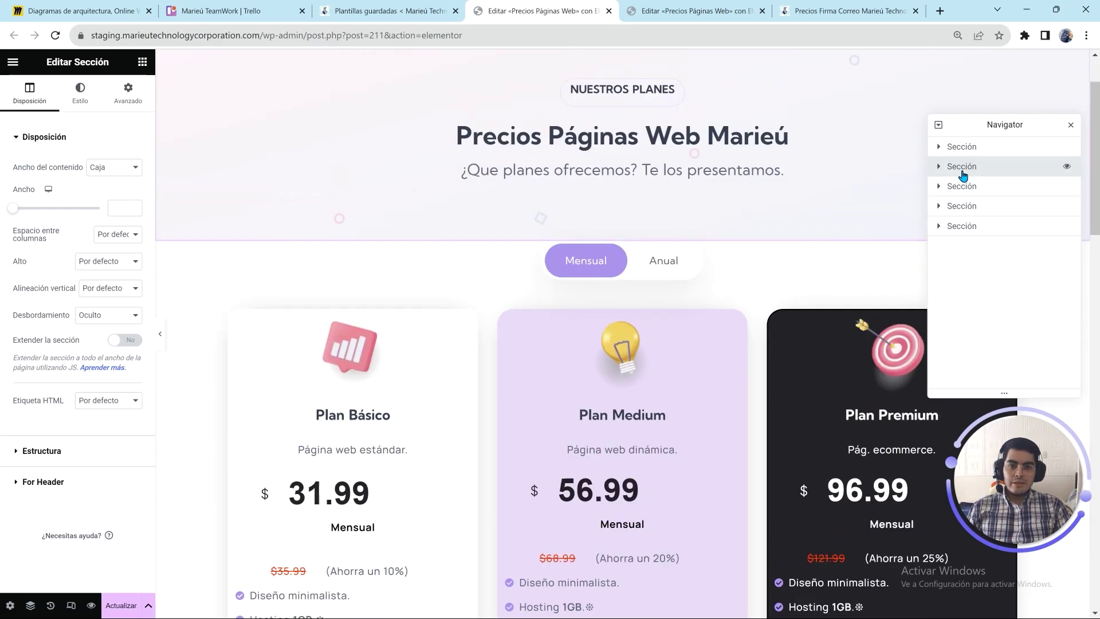
pyautogui.click(962, 206)
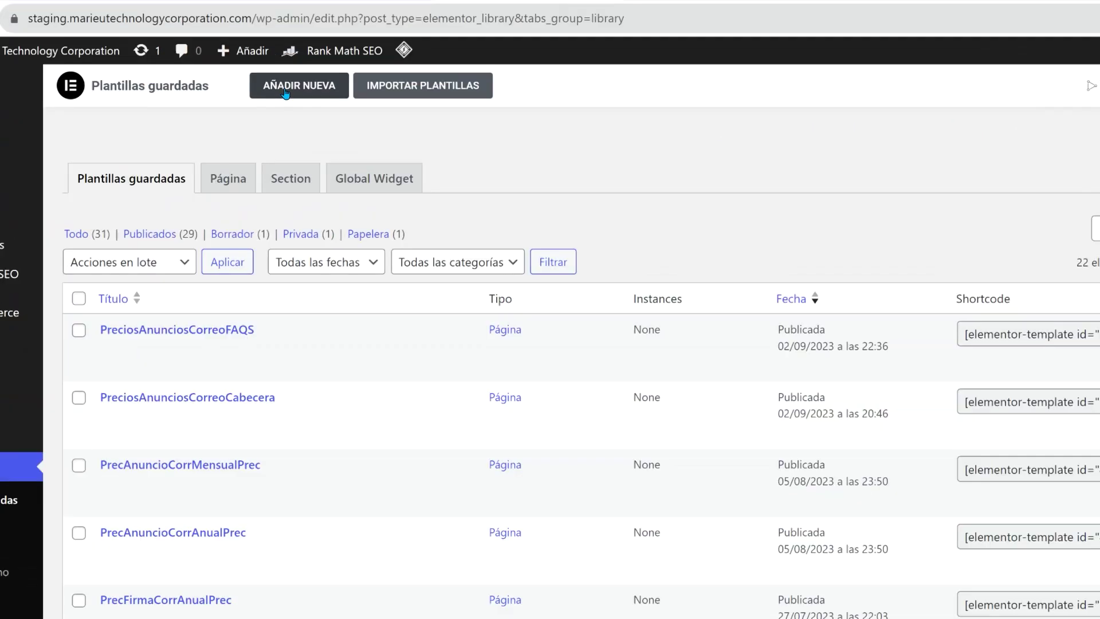
# - Create a new Elementor template of type Página named PreciosPaginaWebCabecera
pyautogui.click(285, 92)
pyautogui.click(616, 325)
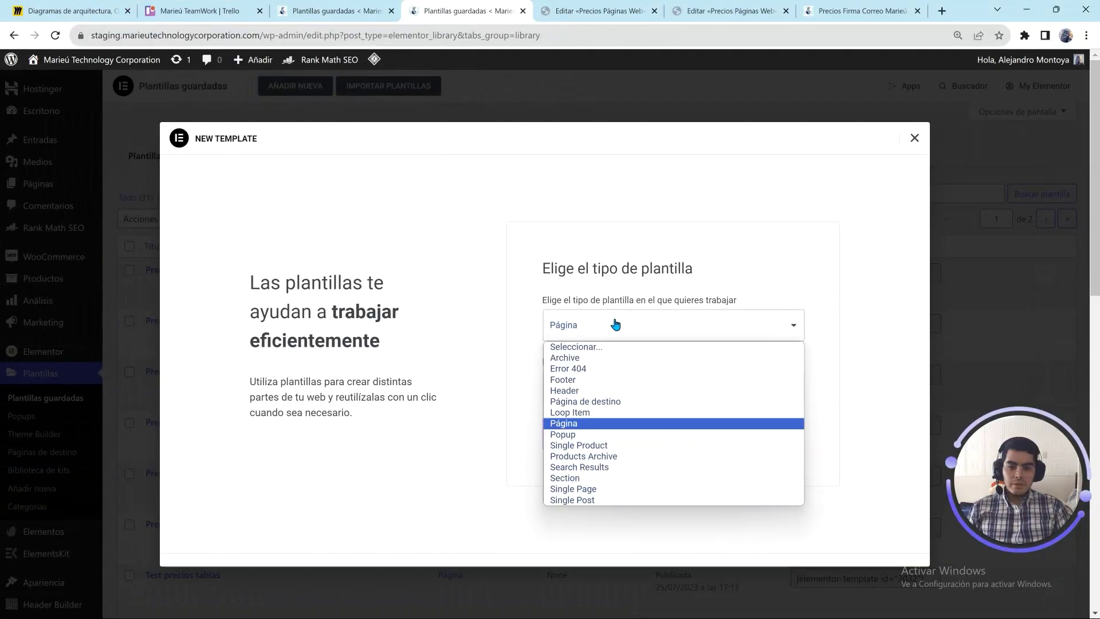
pyautogui.click(568, 425)
pyautogui.click(639, 390)
pyautogui.write('PreciosPaginaWebCabecera')
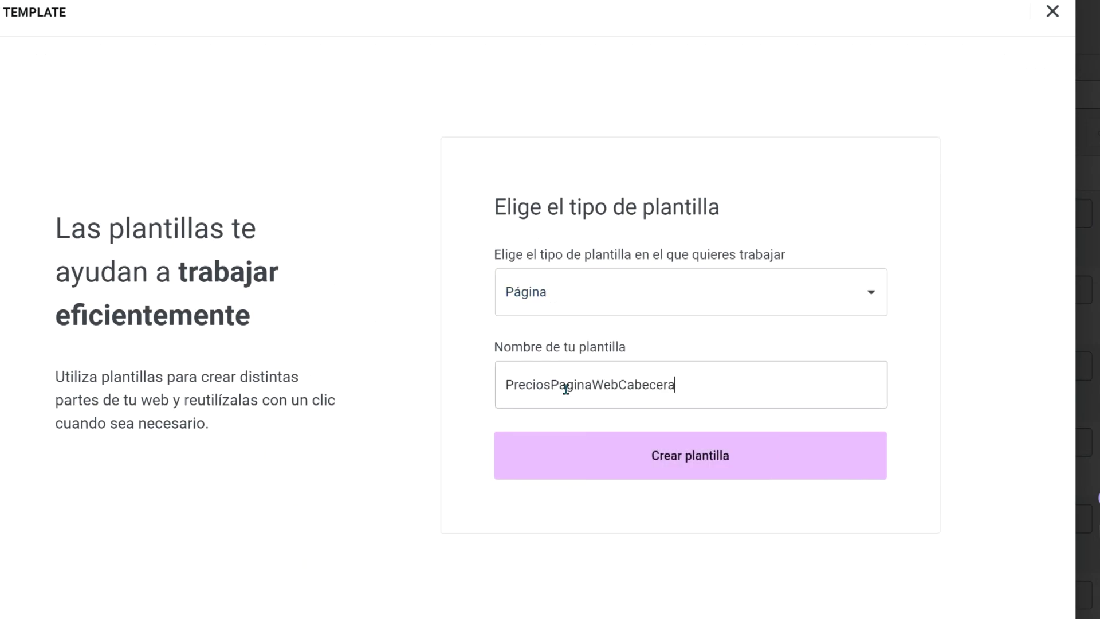
pyautogui.click(665, 439)
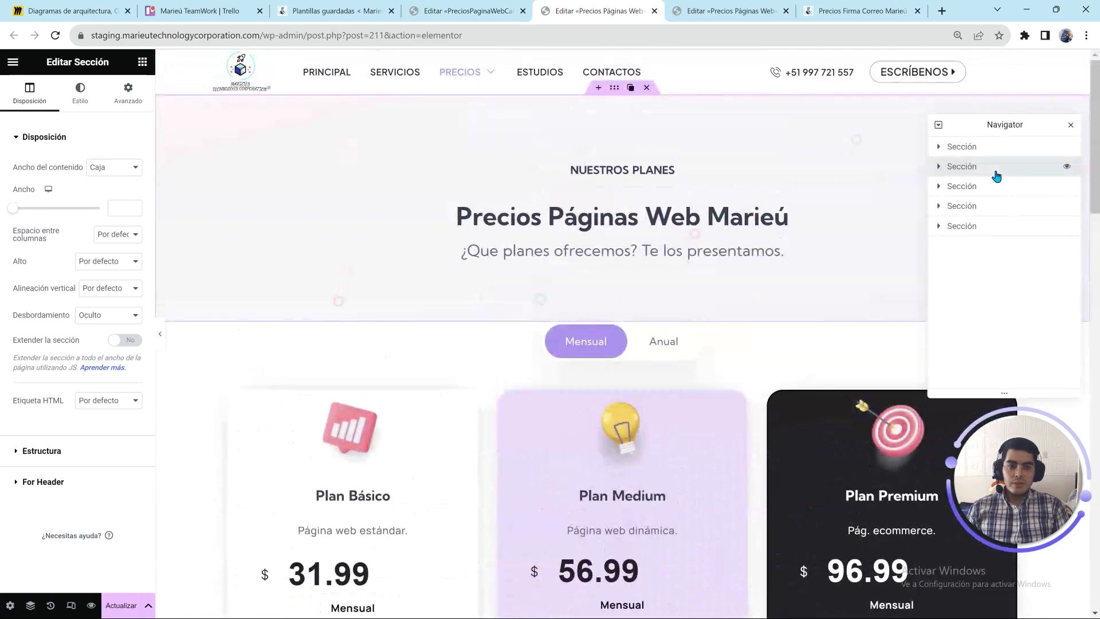
# - Bring up the section actions for the Nuestros Planes heading section and for the FAQS section in the Precios Páginas Web editor
pyautogui.rightClick(995, 171)
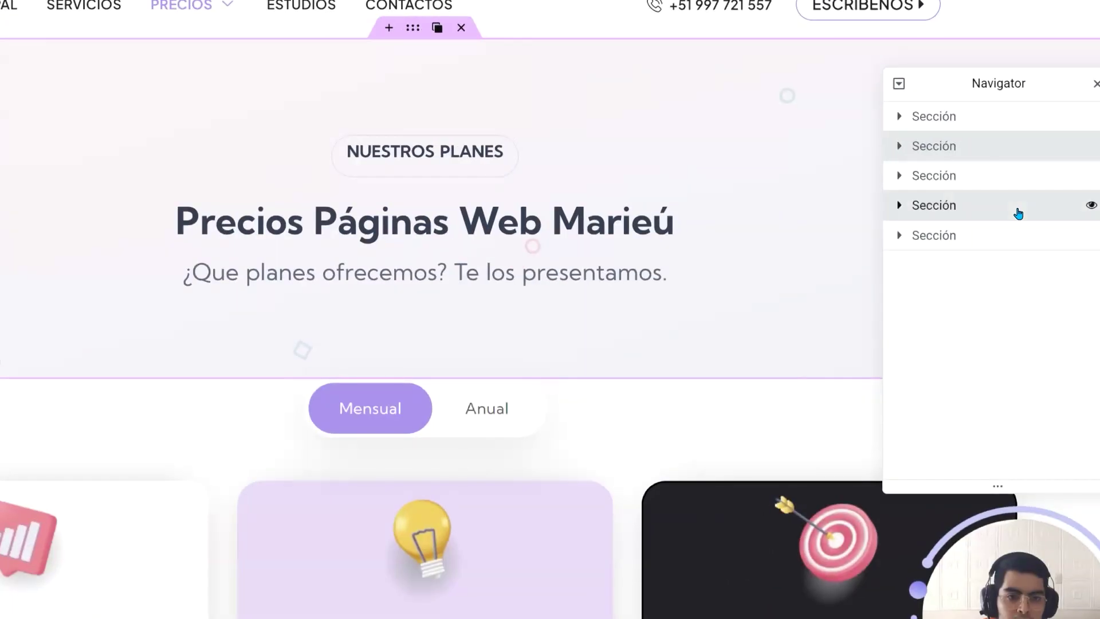
pyautogui.click(1019, 213)
pyautogui.rightClick(1019, 213)
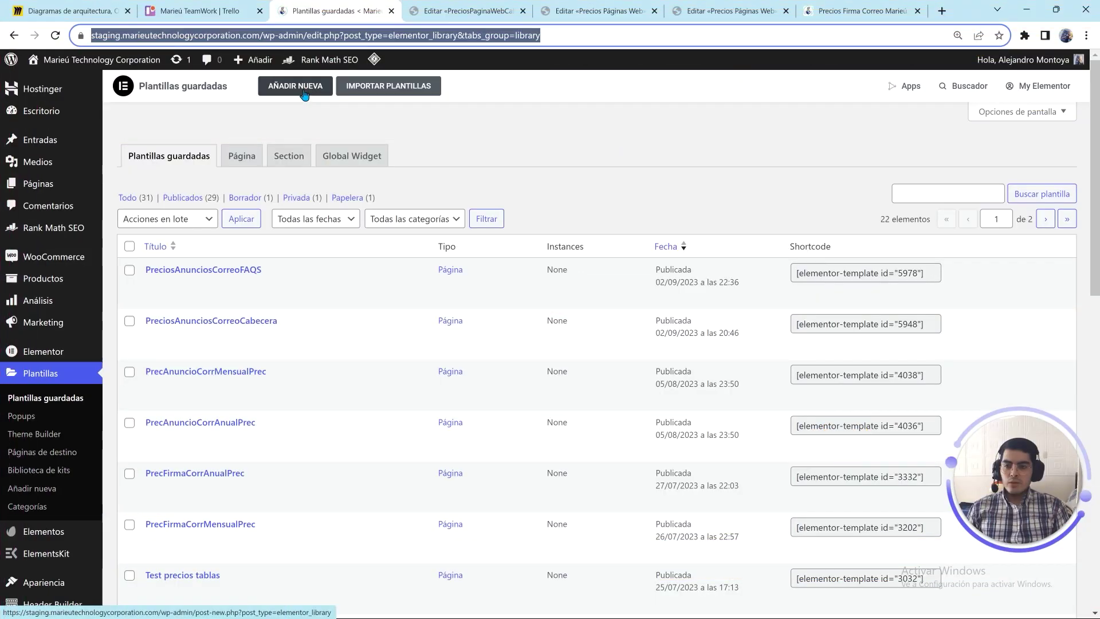
# - Create a Página template named PreciosPaginaWebFAQS and paste the copied Nuestros Planes section into the PreciosPaginaWebCabecera template
pyautogui.click(304, 95)
pyautogui.click(591, 325)
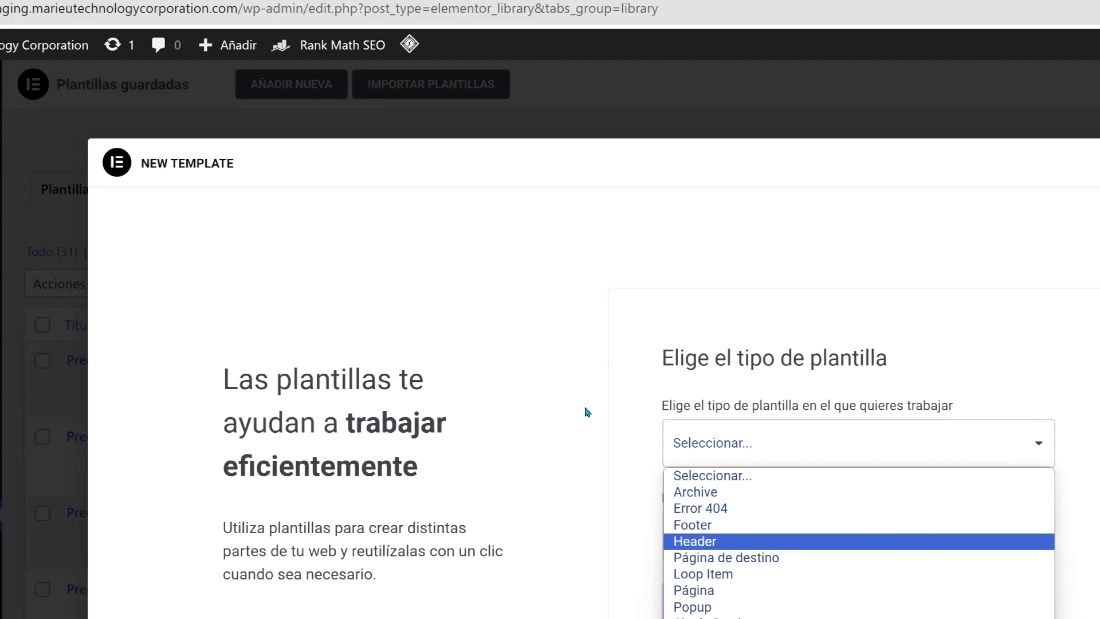
pyautogui.click(584, 424)
pyautogui.click(582, 393)
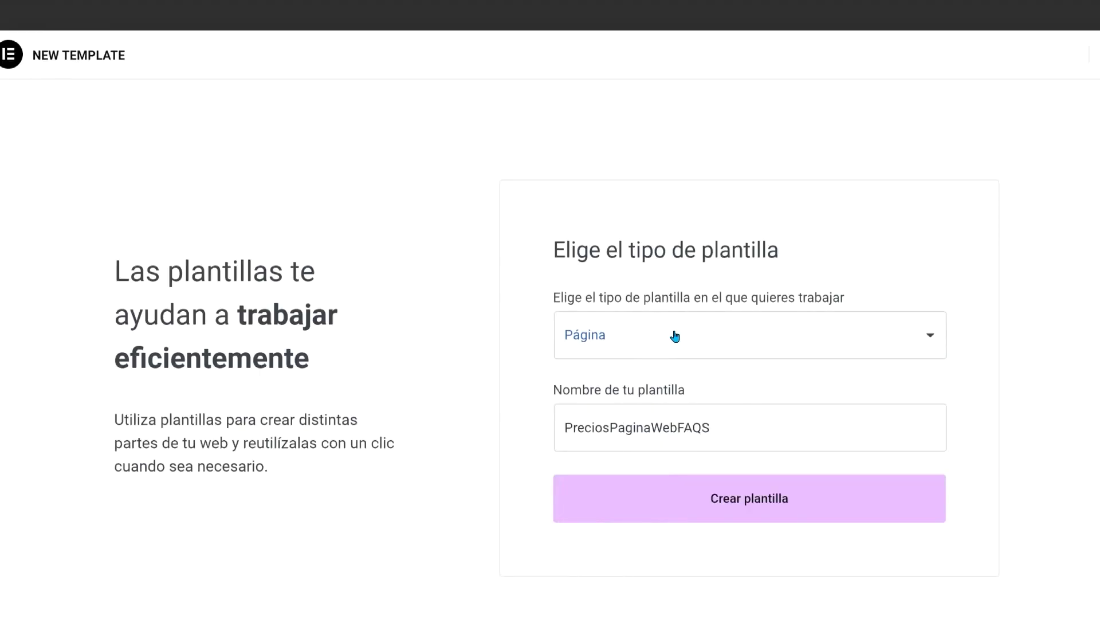
pyautogui.click(782, 433)
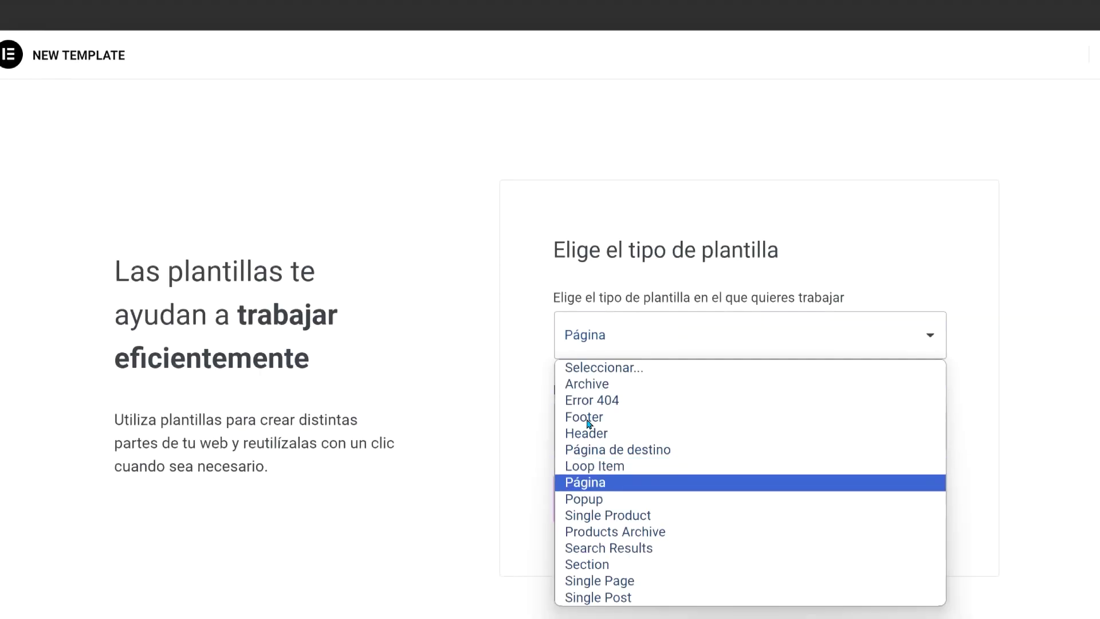
pyautogui.press('Return')
pyautogui.write('PreciosPaginaWebFAQS')
pyautogui.hotkey('ctrl', 'a')
pyautogui.write('PreciosPaginaWebFAQS')
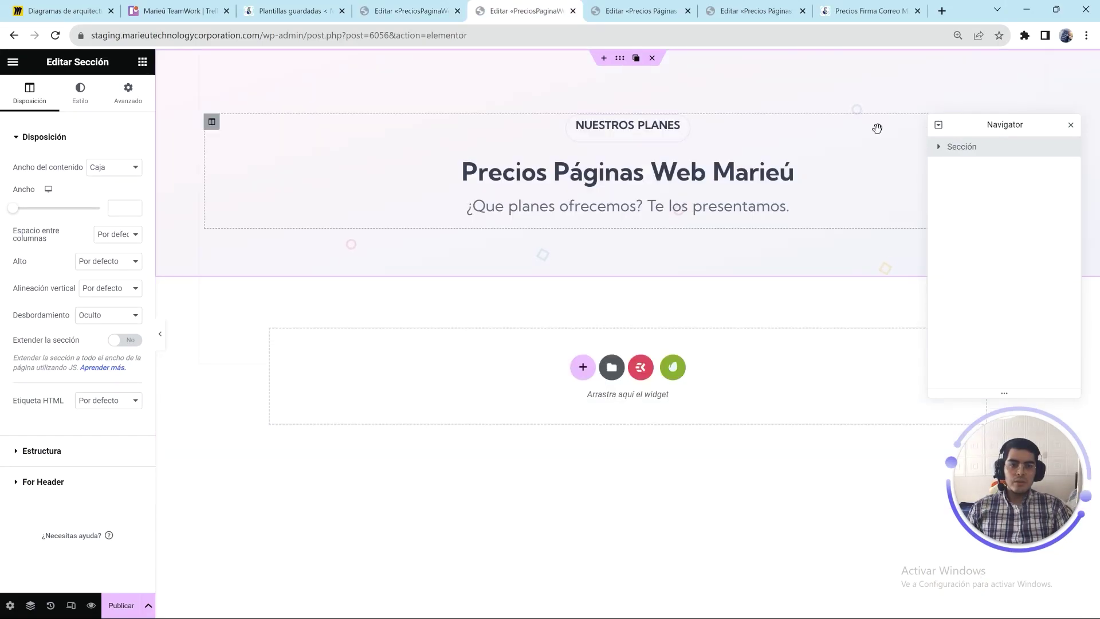
# - Expand the heading section's structure in the PreciosPaginaWebCabecera template and set the section's padding to 0 on all sides
pyautogui.click(939, 147)
pyautogui.click(945, 166)
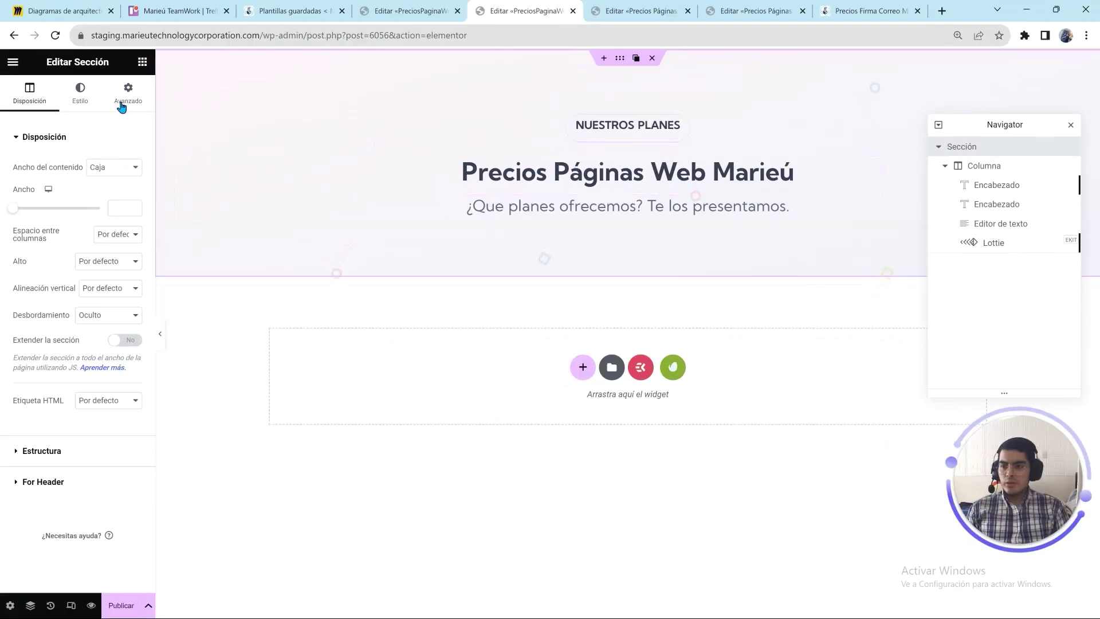
pyautogui.click(125, 97)
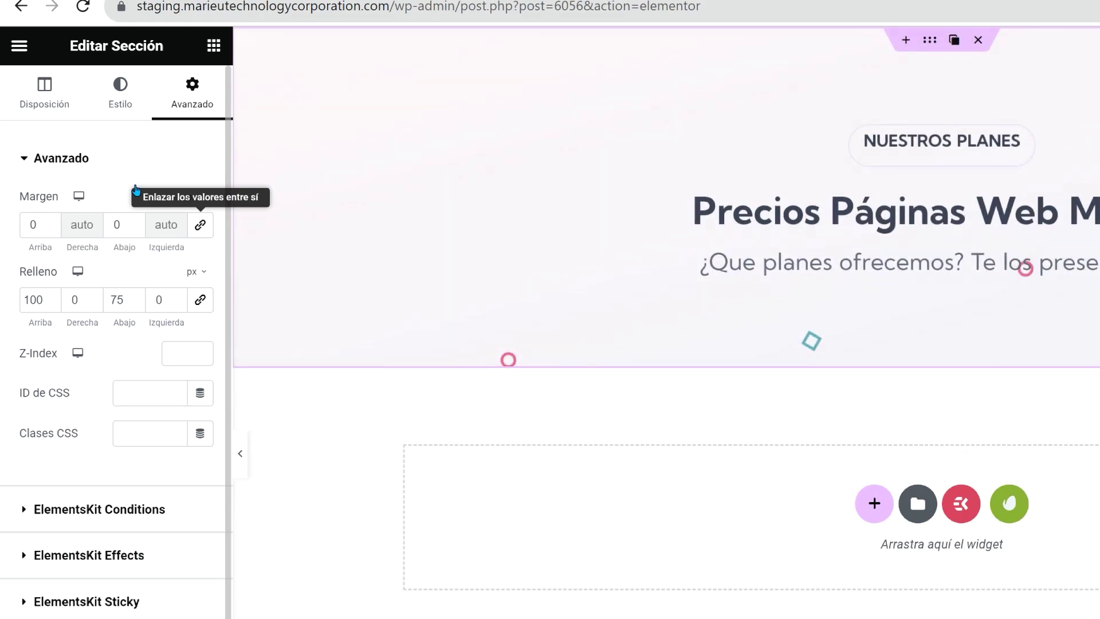
pyautogui.click(200, 225)
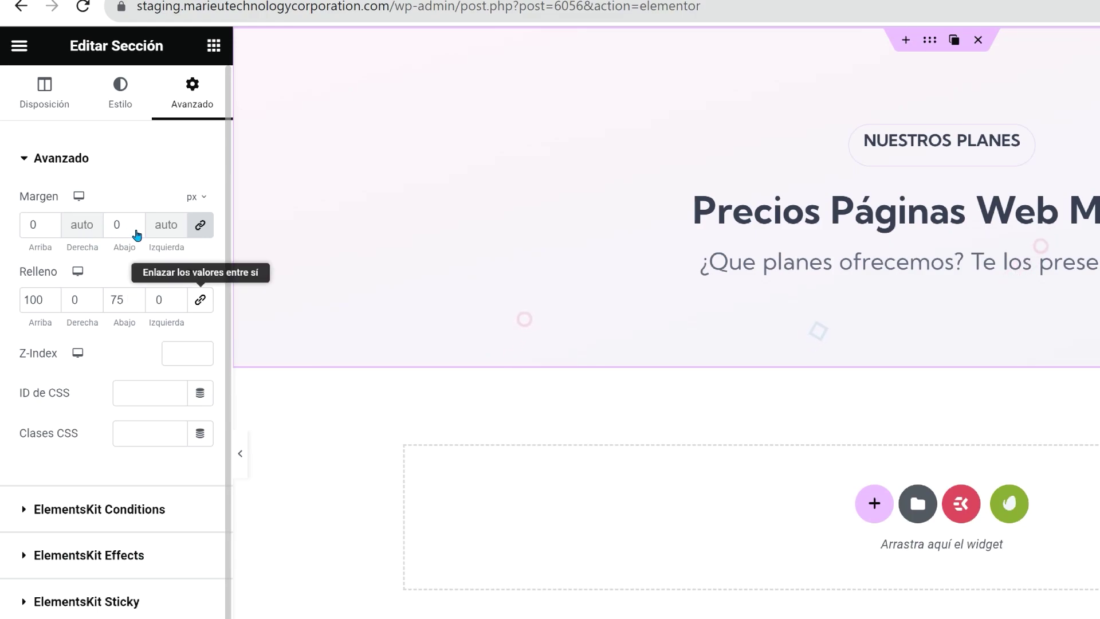
pyautogui.click(200, 299)
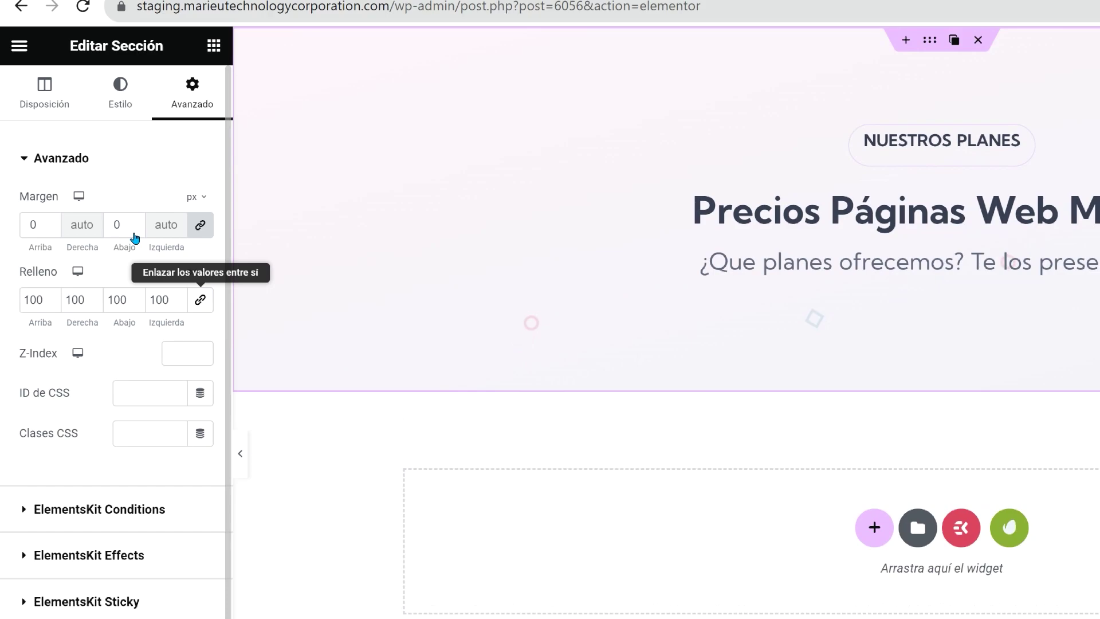
pyautogui.moveTo(170, 300); pyautogui.dragTo(142, 298)
pyautogui.write('0')
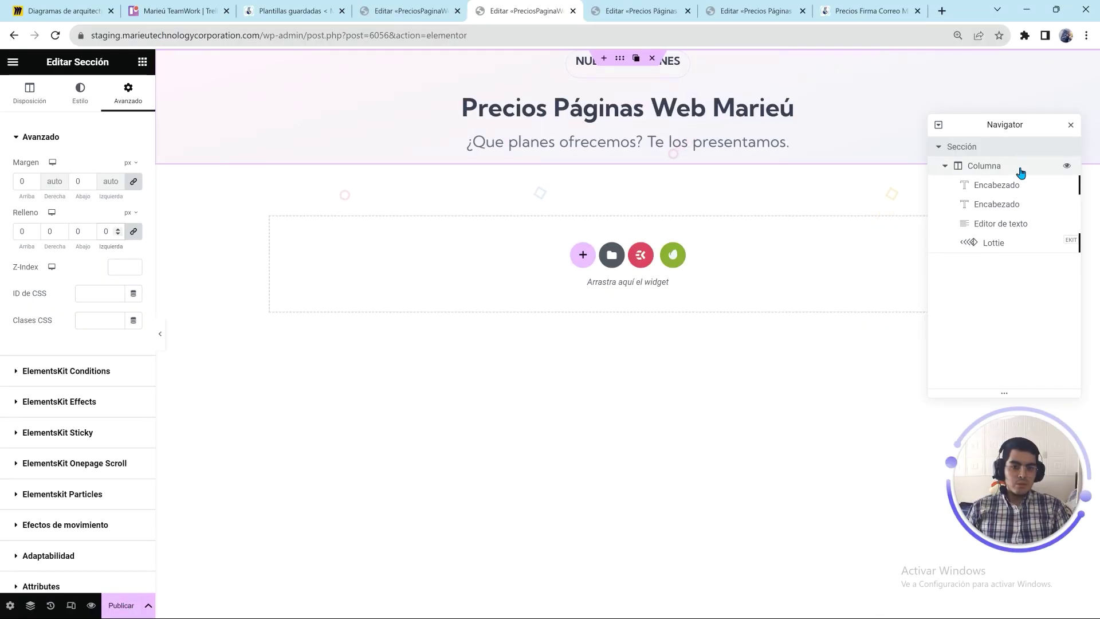
# - Set the padding of the heading section's column to 0 on all sides
pyautogui.click(1021, 173)
pyautogui.click(127, 93)
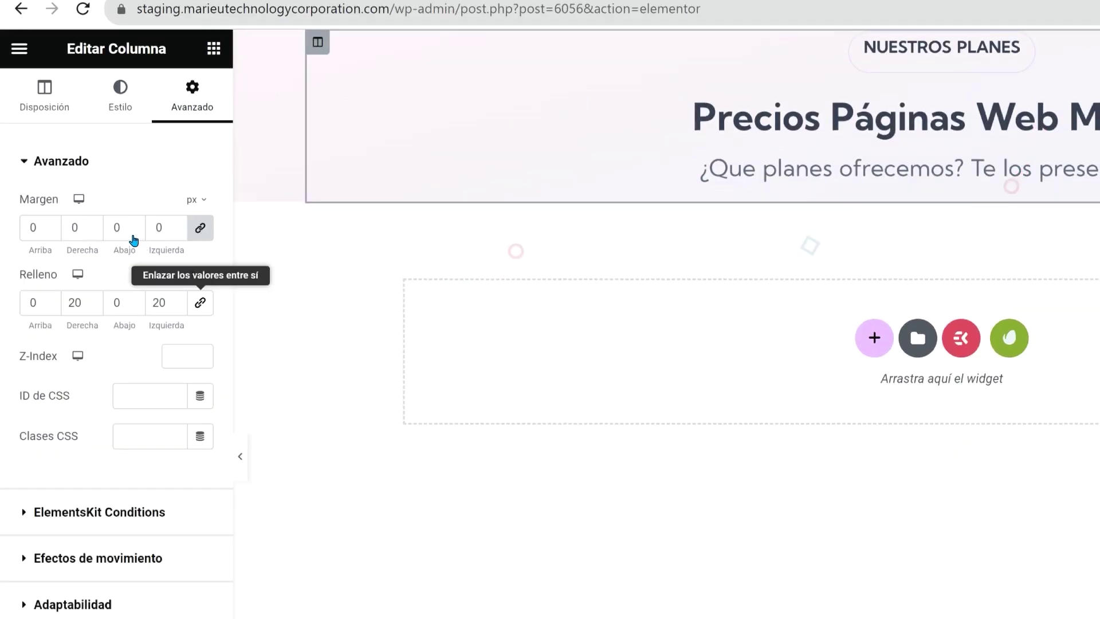
pyautogui.click(200, 302)
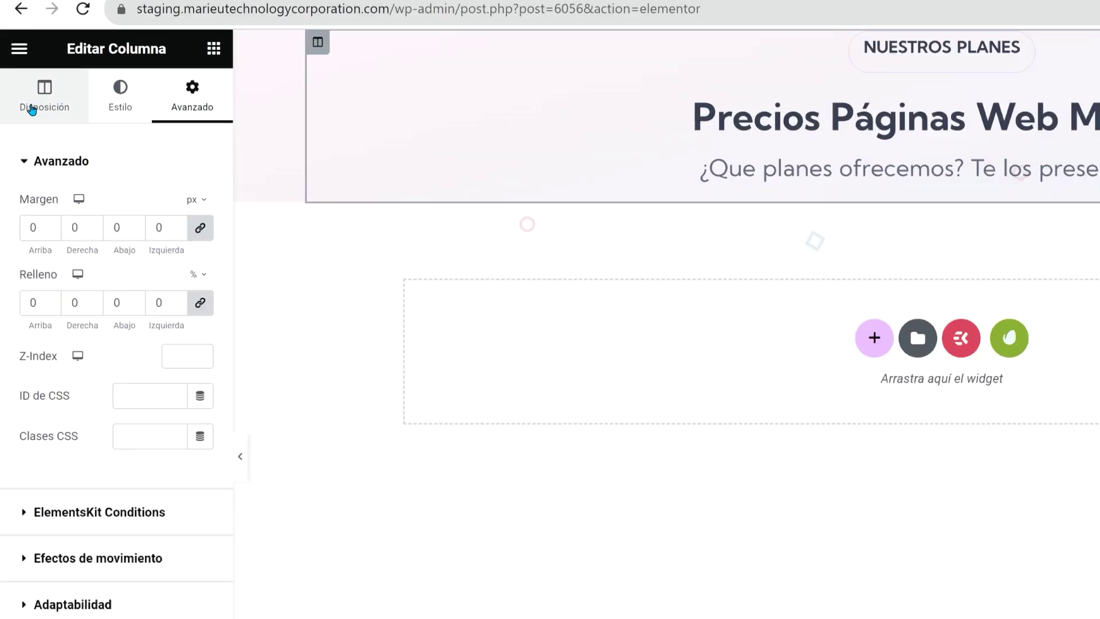
# - Set the column's vertical alignment to Por defecto and reset its horizontal alignment as well
pyautogui.click(30, 101)
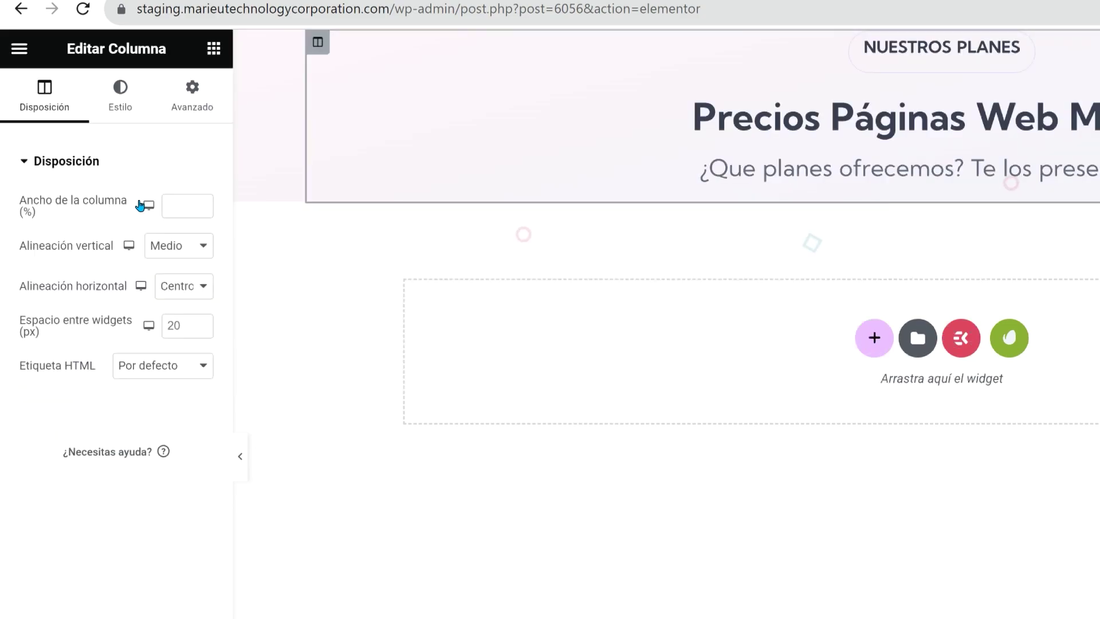
pyautogui.click(169, 246)
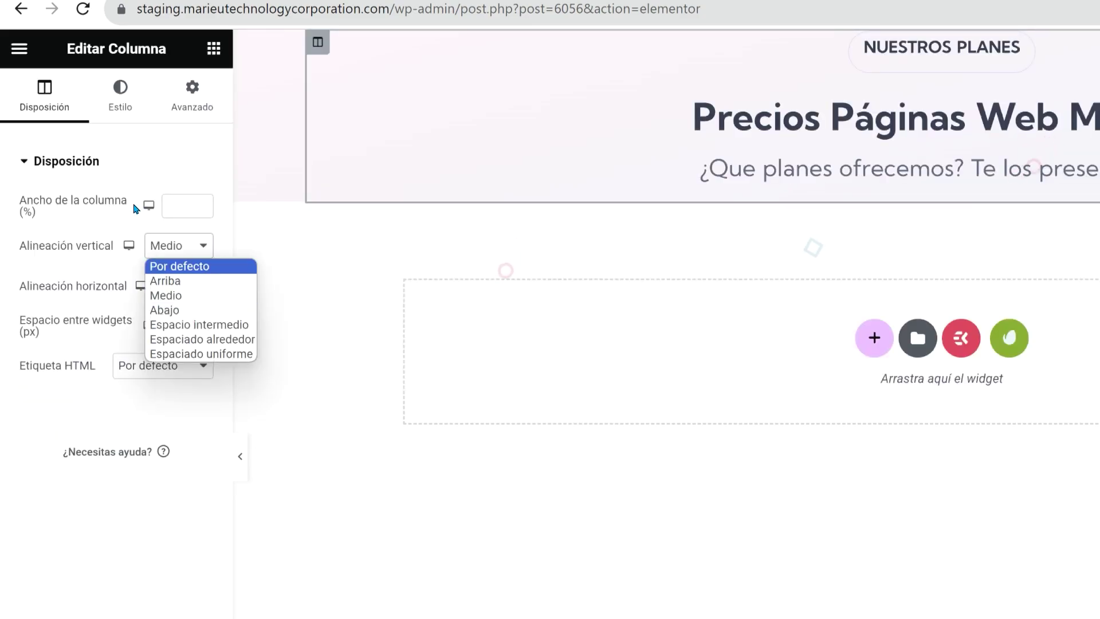
pyautogui.click(170, 265)
pyautogui.press('Tab')
pyautogui.press('space')
pyautogui.press('Up')
pyautogui.press('Up')
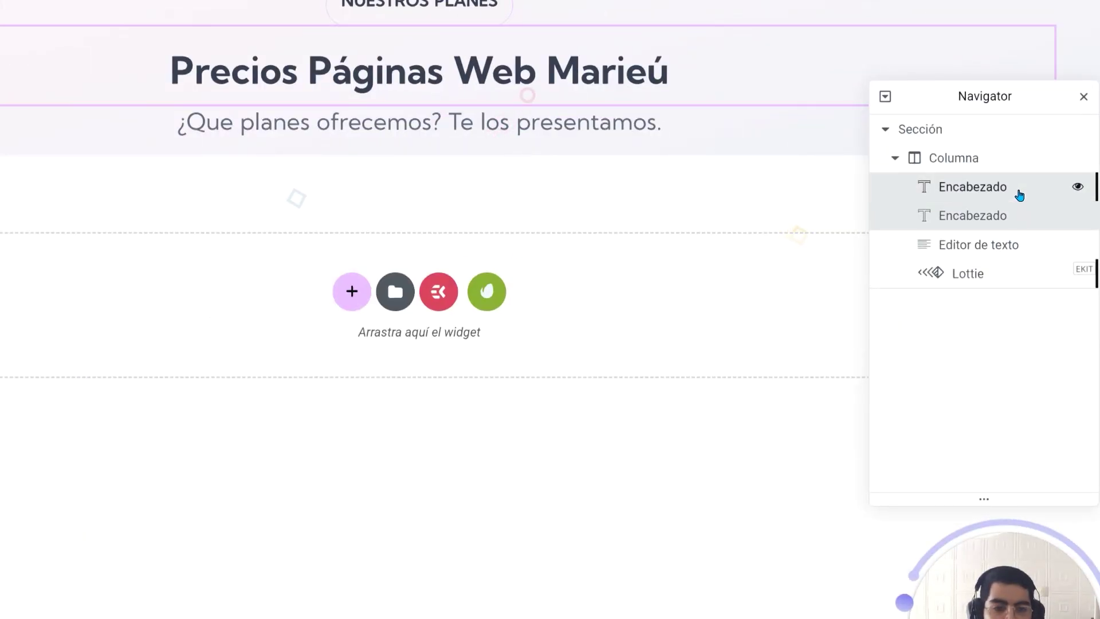
# - Link the padding values of the NUESTROS PLANES heading and remove its padding
pyautogui.click(1007, 189)
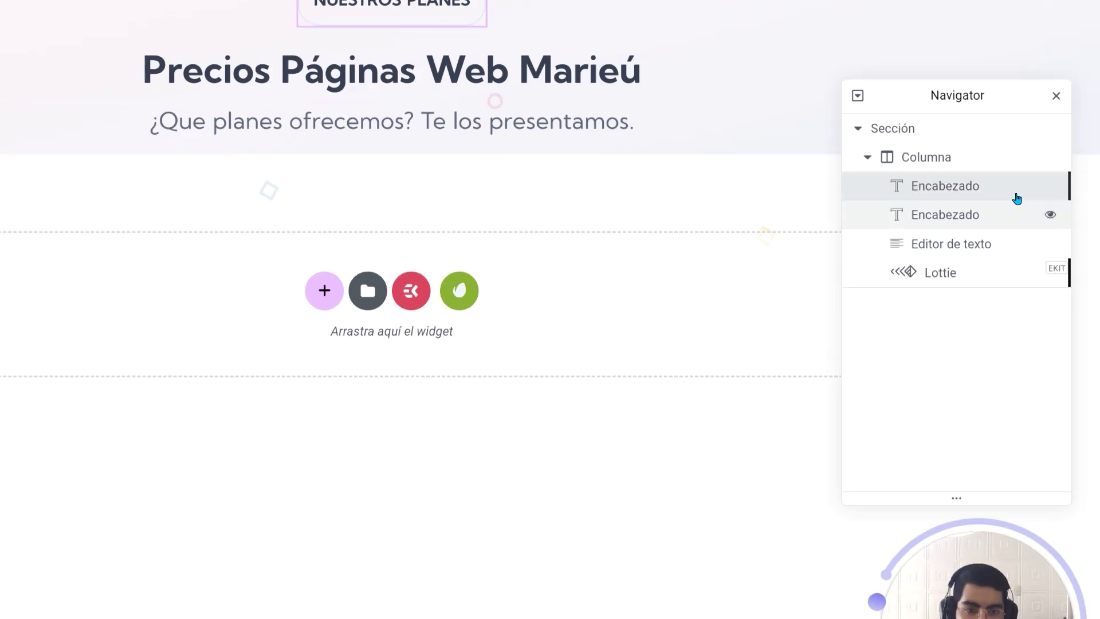
pyautogui.click(996, 244)
pyautogui.click(996, 273)
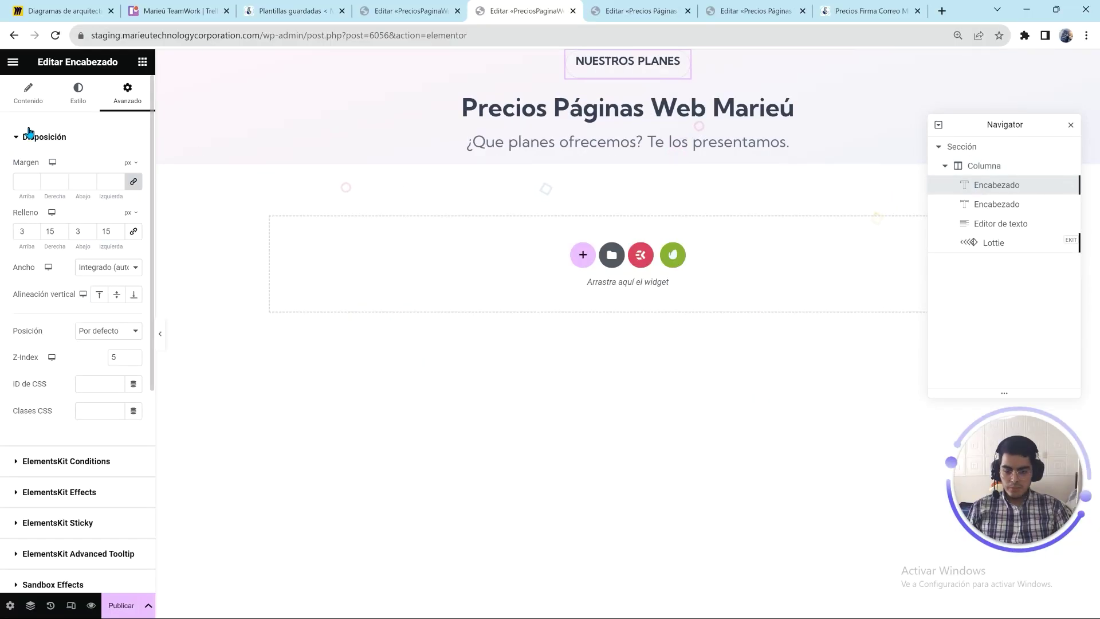
pyautogui.click(133, 231)
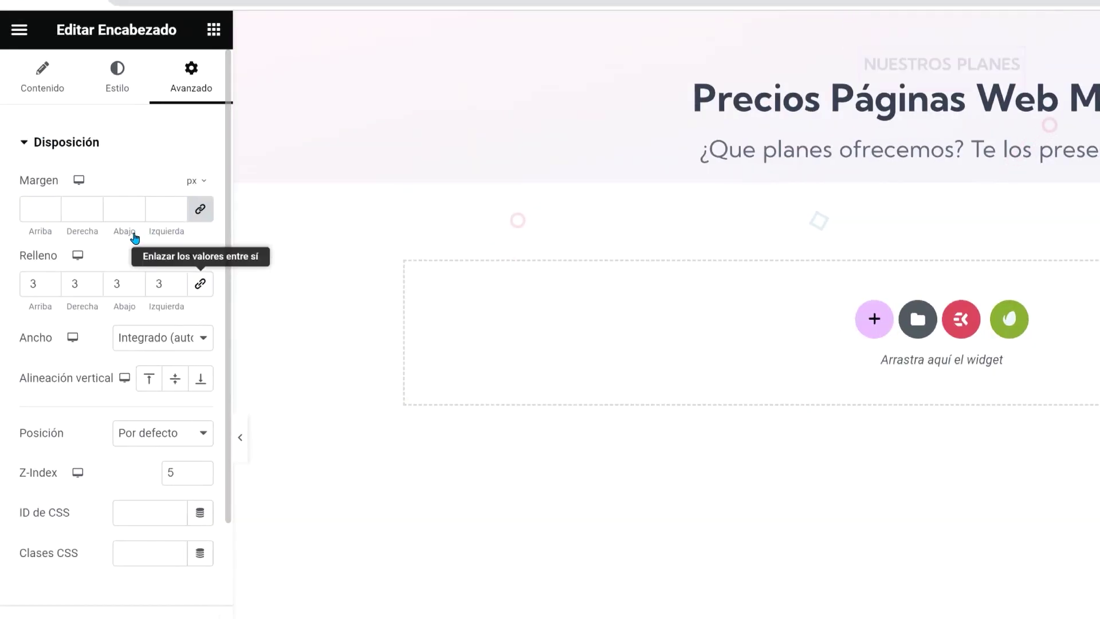
# - Remove the margin of the Precios Páginas Web Marieú heading and set the Lottie widget's padding to 0 on all sides
pyautogui.click(974, 204)
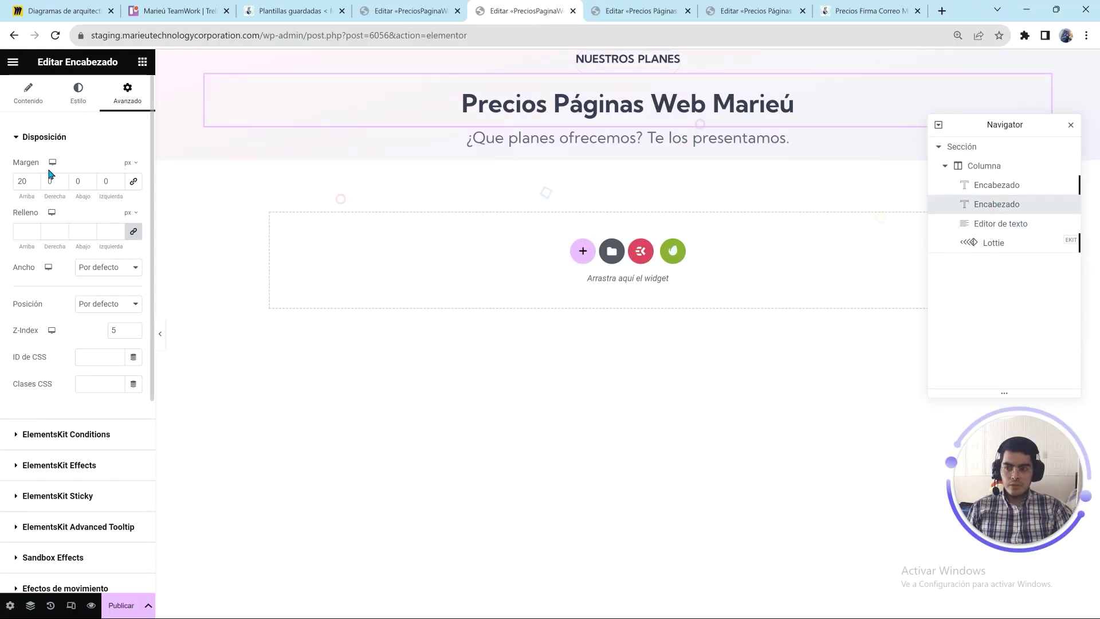
pyautogui.click(993, 242)
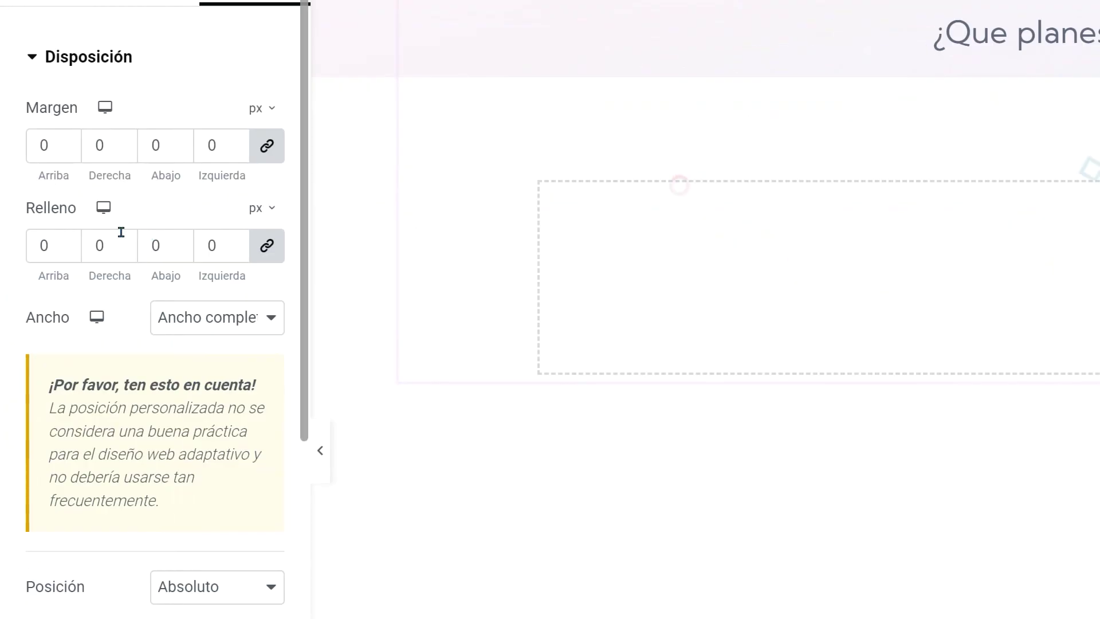
pyautogui.click(267, 246)
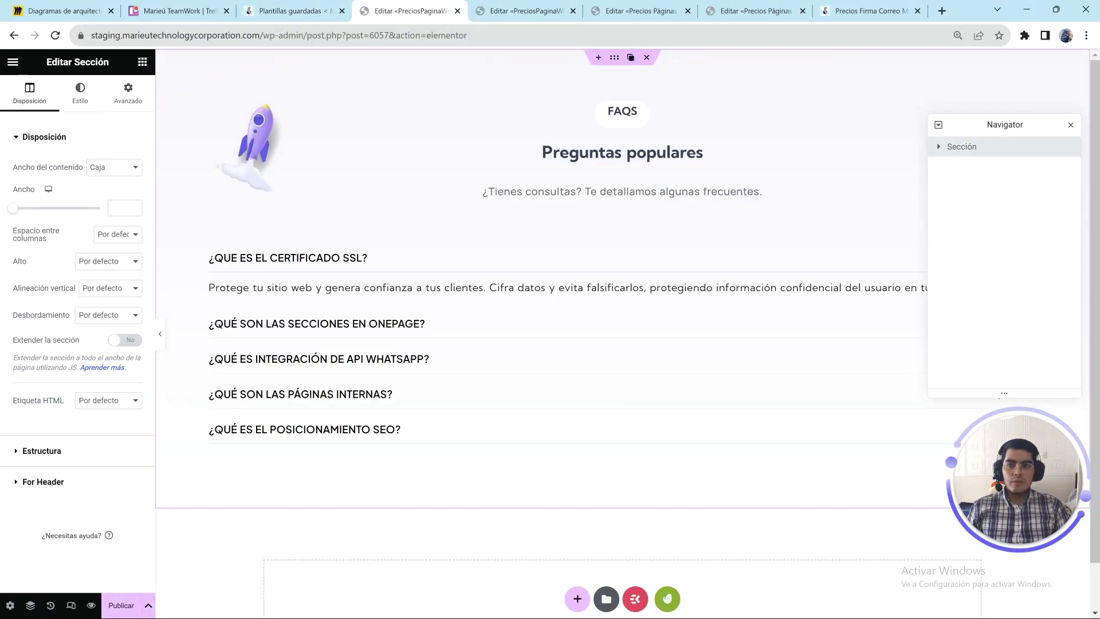
# - Check the saved templates list, and inspect the PreciosPaginaWebFAQS template's structure down to the Accordion inside its inner section
pyautogui.click(294, 11)
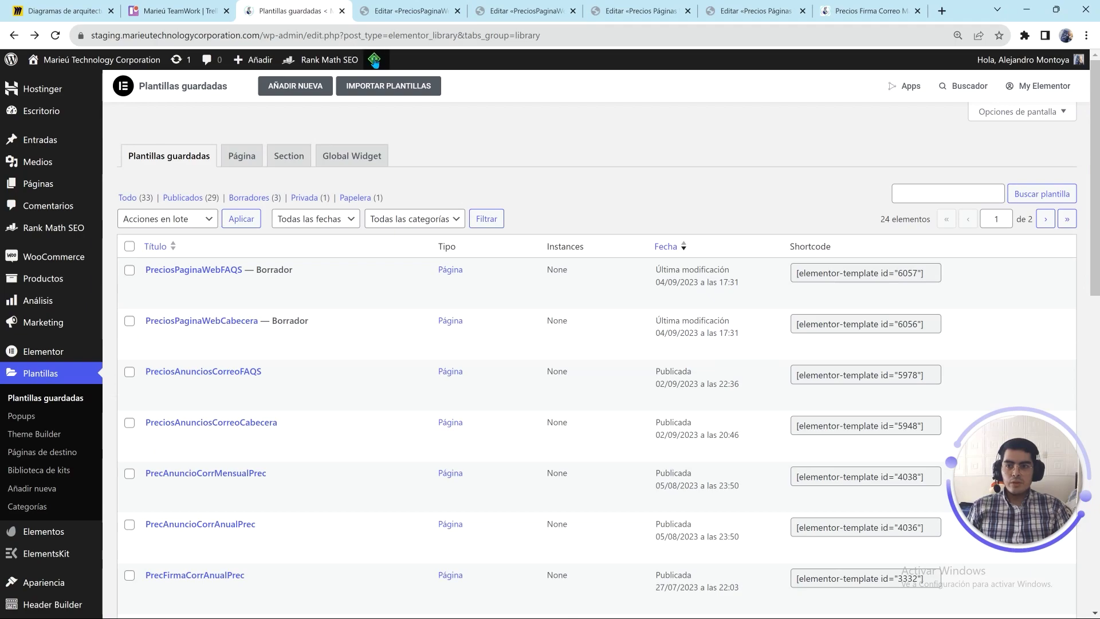
pyautogui.moveTo(374, 61)
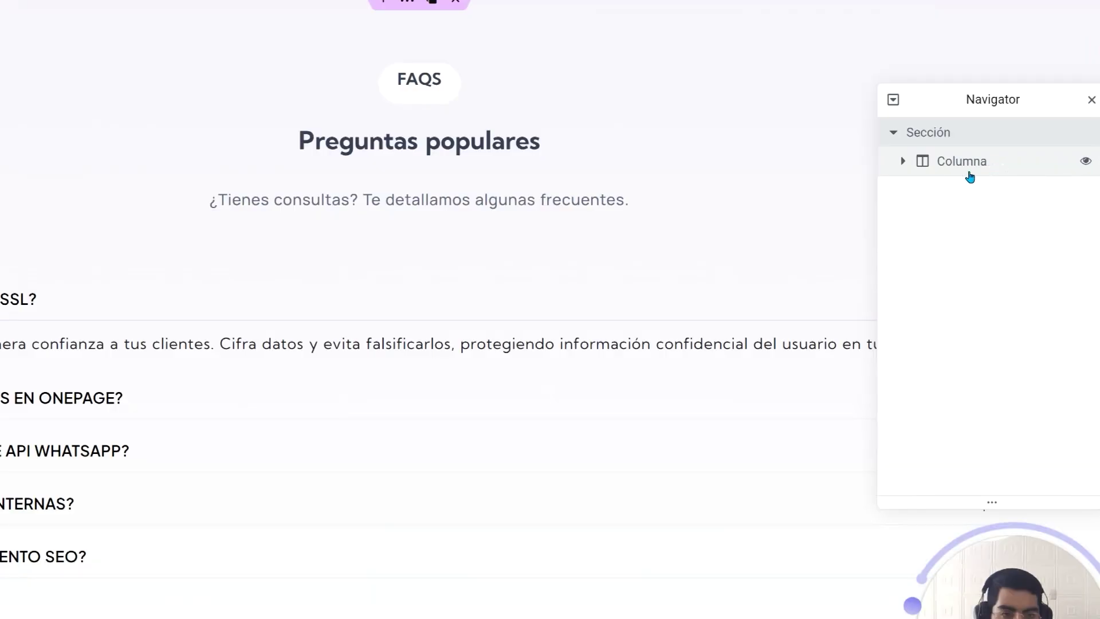
pyautogui.click(944, 166)
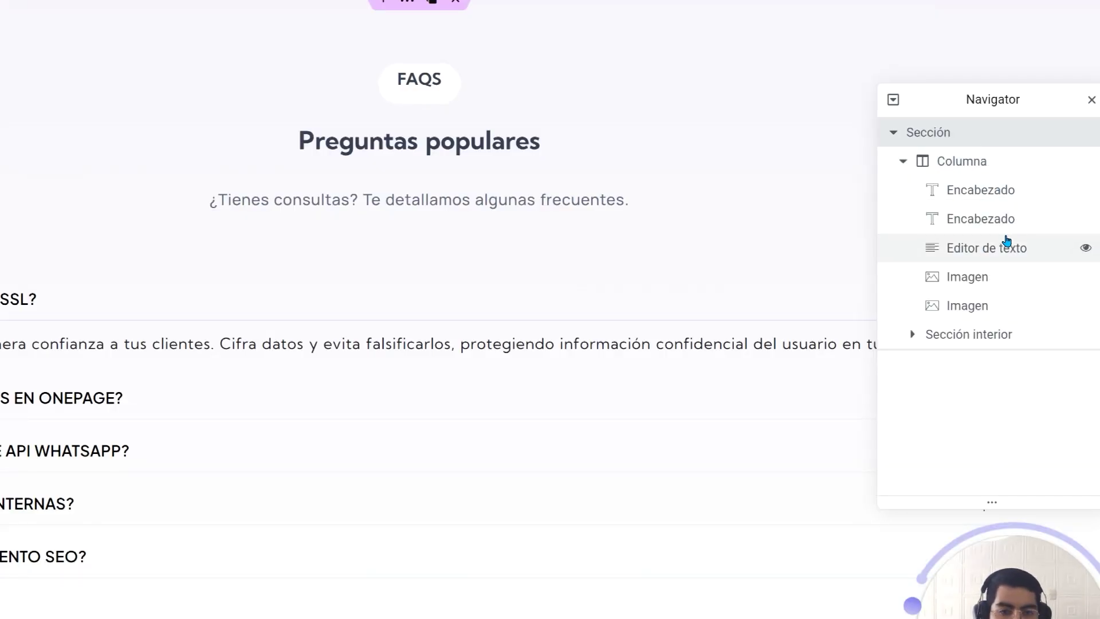
pyautogui.click(947, 172)
pyautogui.click(948, 171)
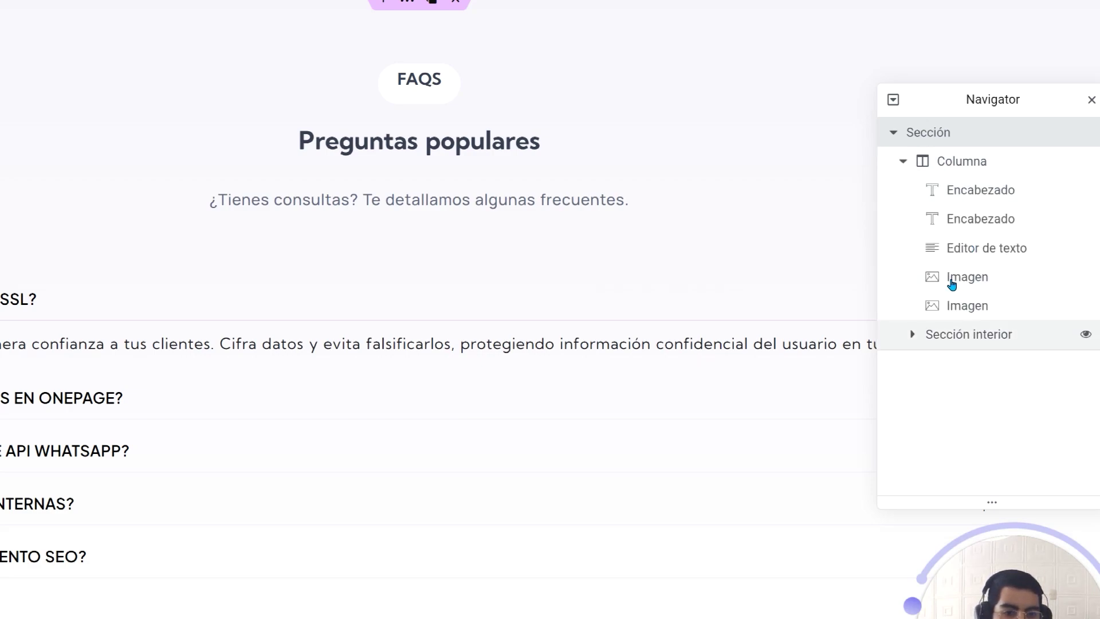
pyautogui.click(954, 334)
pyautogui.click(956, 334)
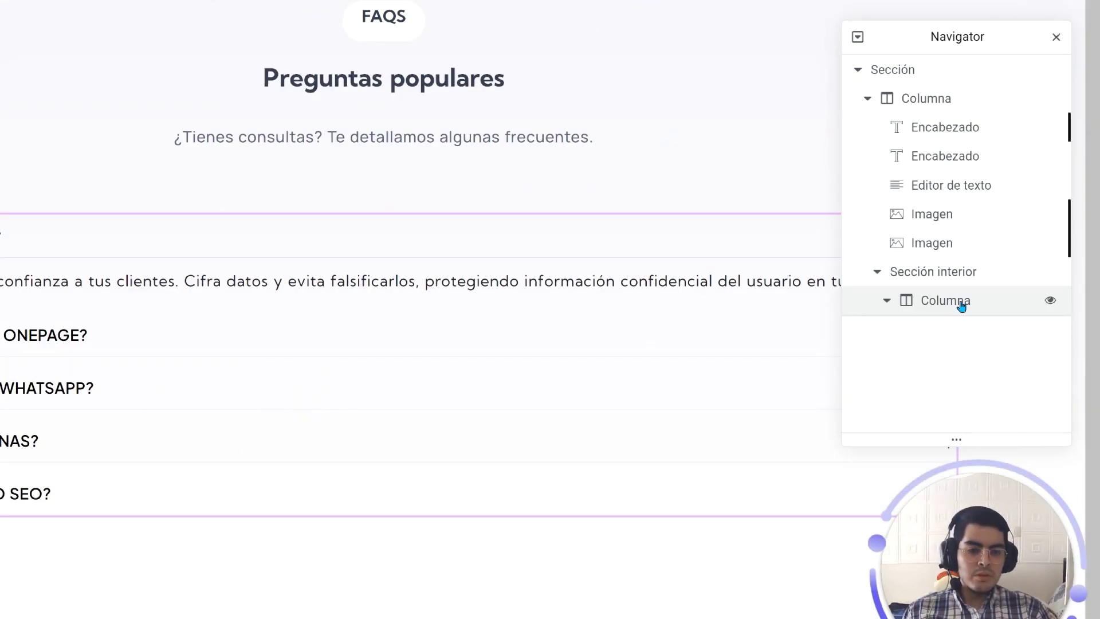
pyautogui.click(961, 305)
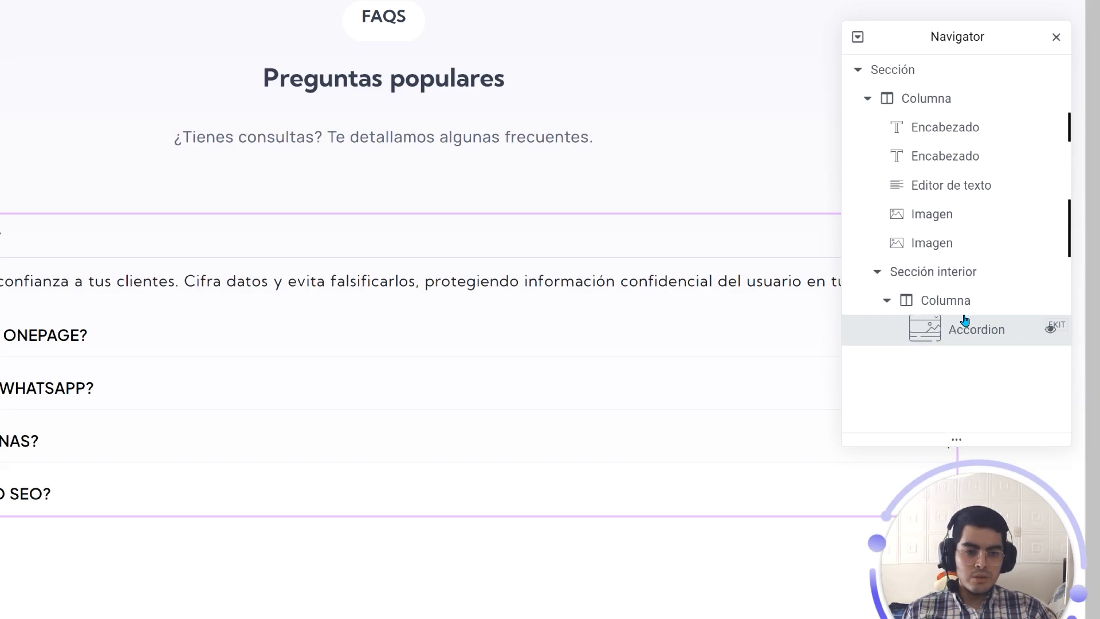
# - Expand the accordion's questions one after another to review their answers
pyautogui.click(35, 338)
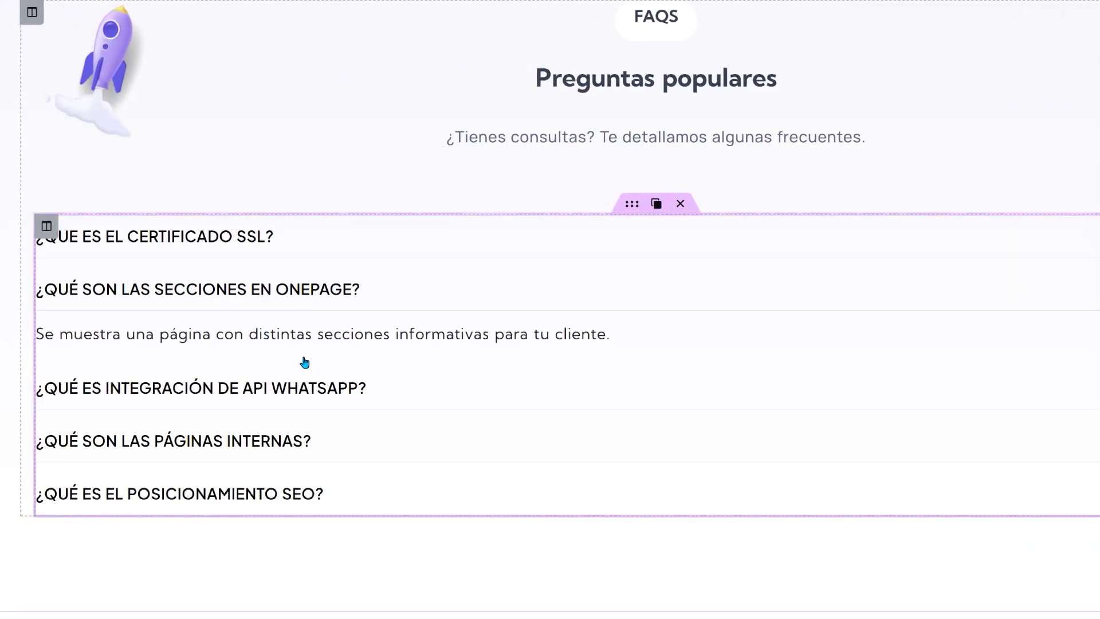
pyautogui.click(312, 388)
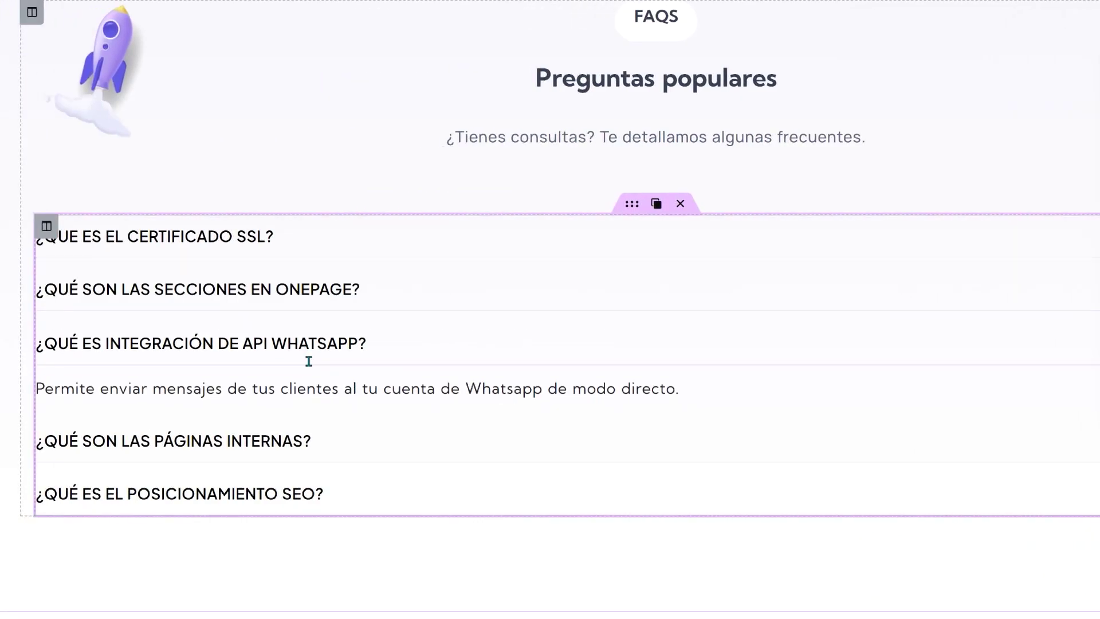
pyautogui.click(326, 439)
pyautogui.click(356, 338)
pyautogui.click(362, 297)
# - Set the FAQS section's padding to 0 on all sides
pyautogui.click(965, 145)
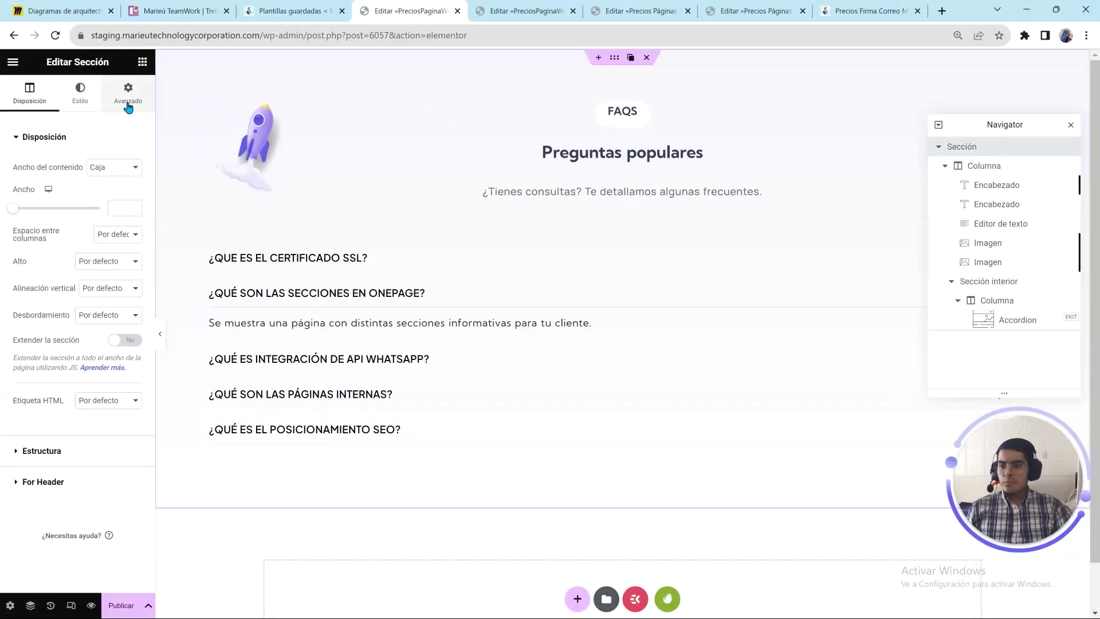
pyautogui.click(128, 91)
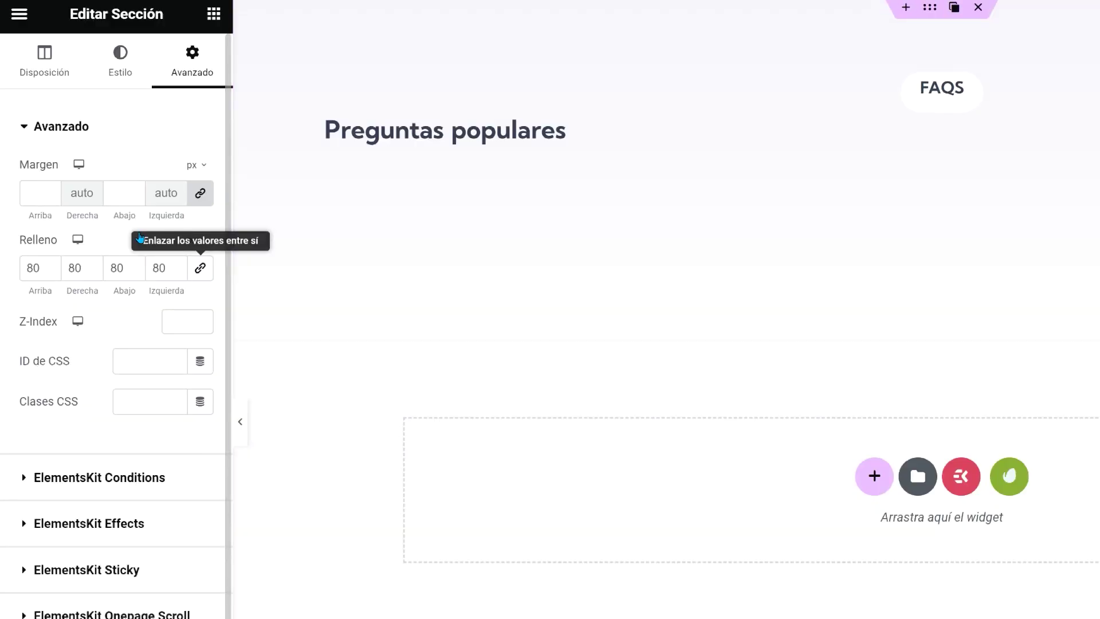
pyautogui.doubleClick(163, 267)
pyautogui.write('0')
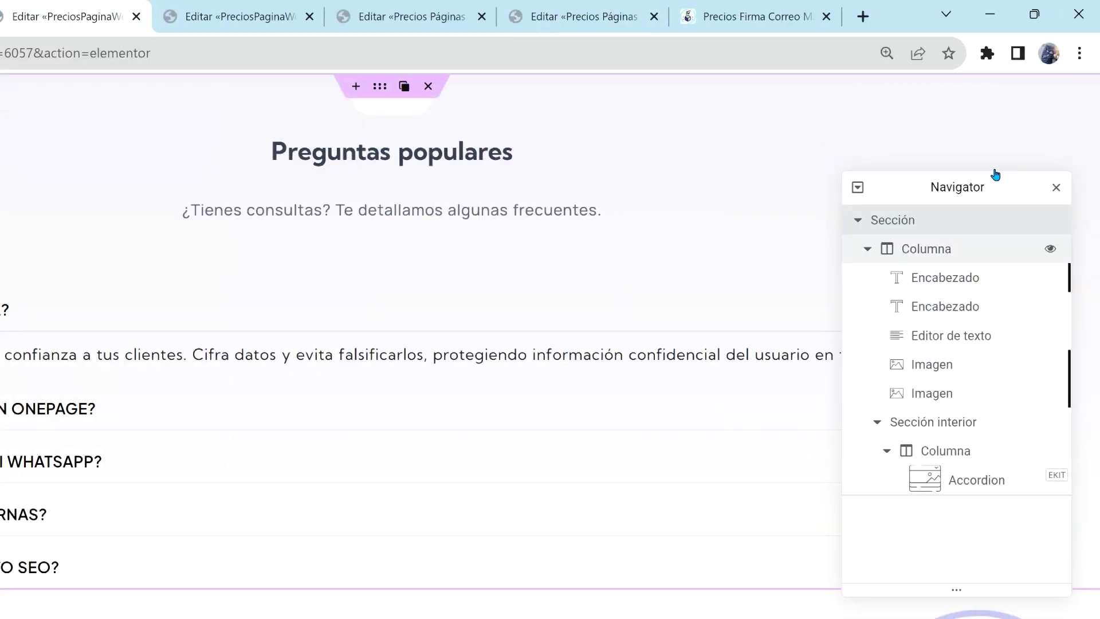
# - Remove the padding of the outer column in the FAQS section
pyautogui.click(980, 249)
pyautogui.click(192, 141)
pyautogui.click(200, 348)
pyautogui.click(200, 348)
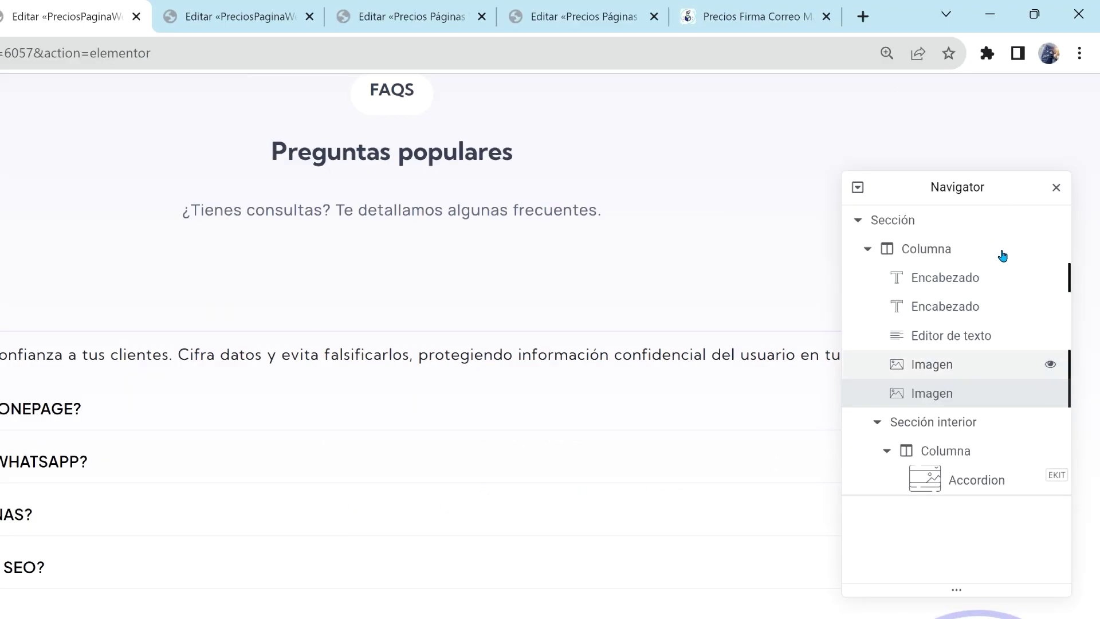
# - Set the size of the Preguntas populares heading to XL
pyautogui.click(997, 277)
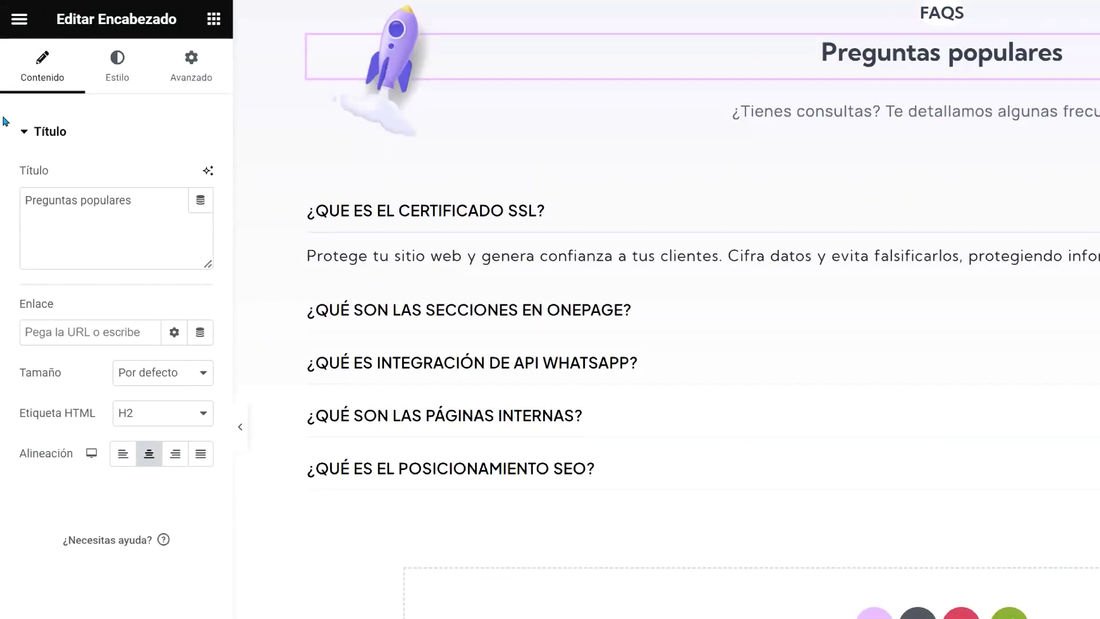
pyautogui.click(150, 373)
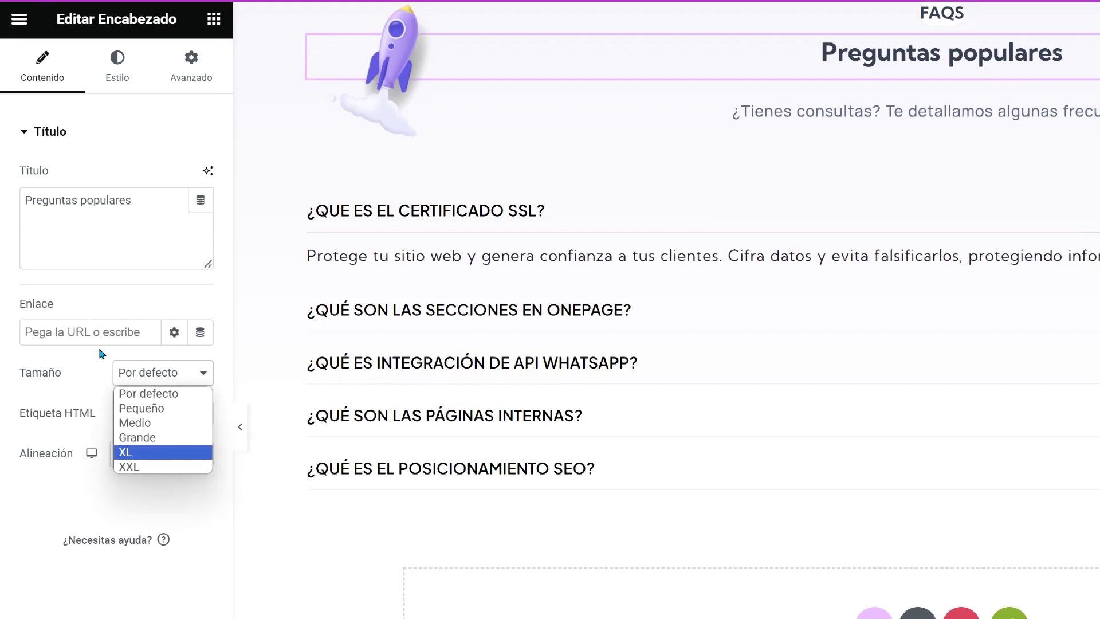
pyautogui.click(134, 452)
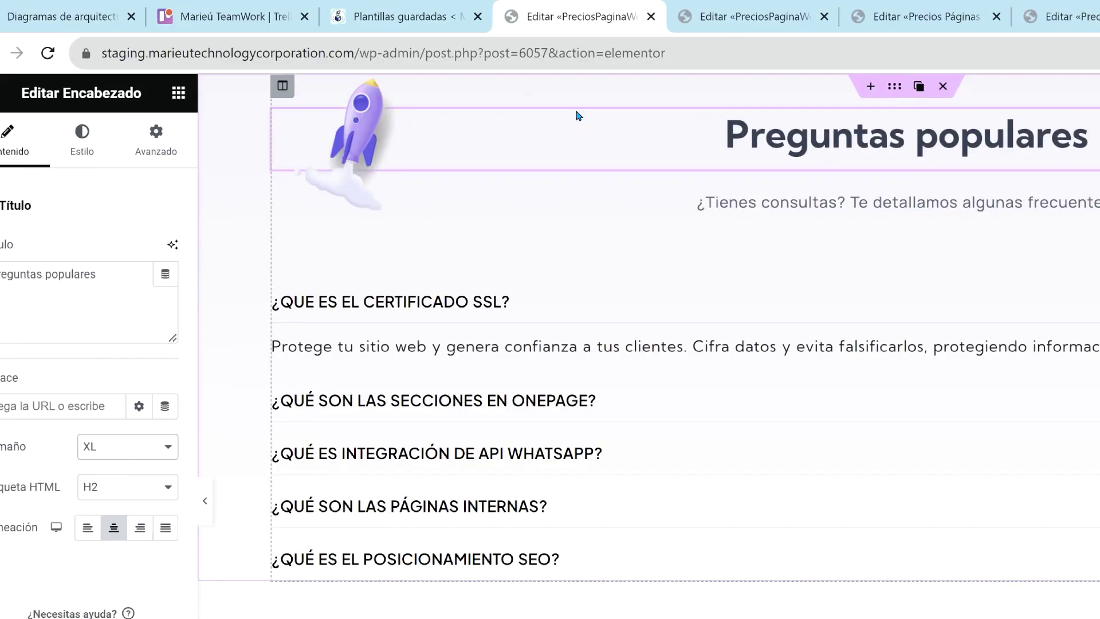
# - Inspect the settings of the inner section, its column and the Accordion widget
pyautogui.click(989, 282)
pyautogui.click(1022, 310)
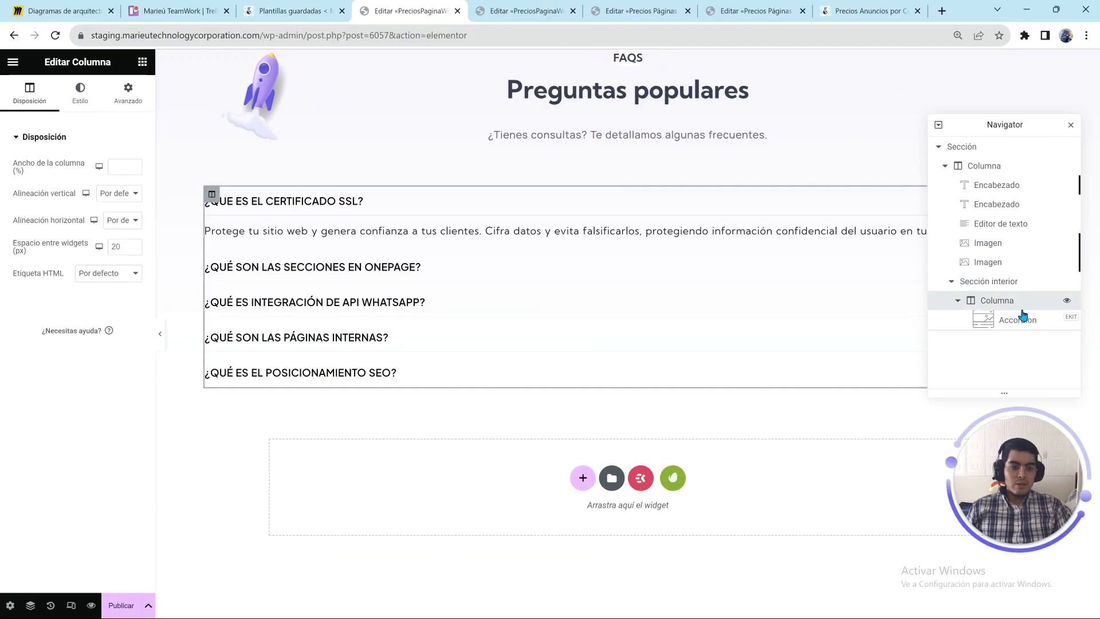
pyautogui.click(1024, 325)
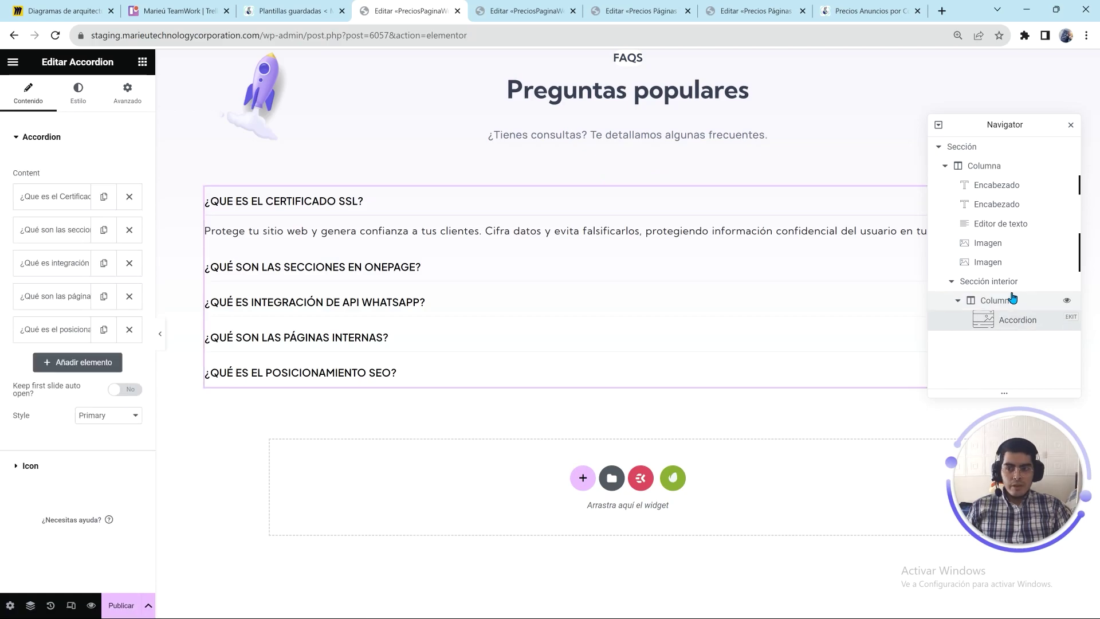
# - Publish the PreciosPaginaWebFAQS template and refresh the list of saved templates
pyautogui.click(127, 93)
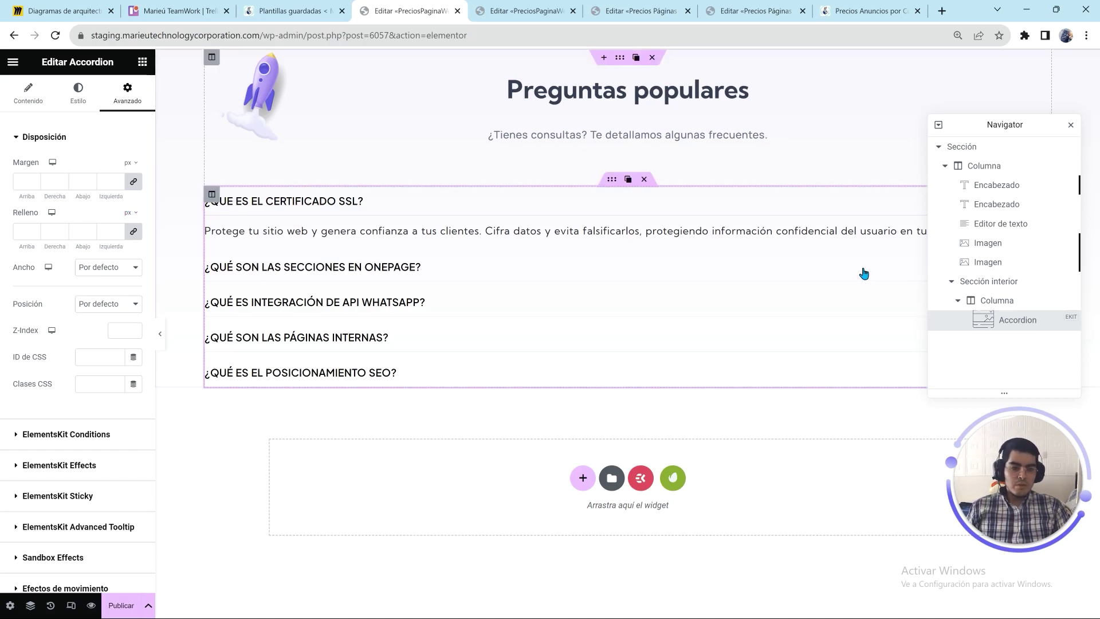
pyautogui.click(117, 608)
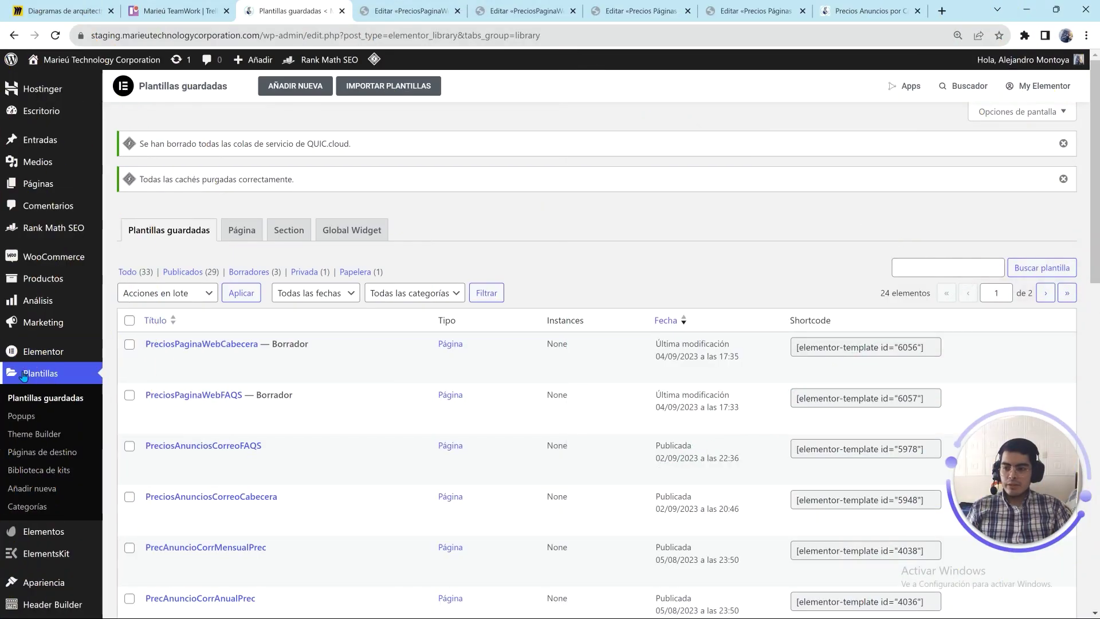
pyautogui.click(55, 35)
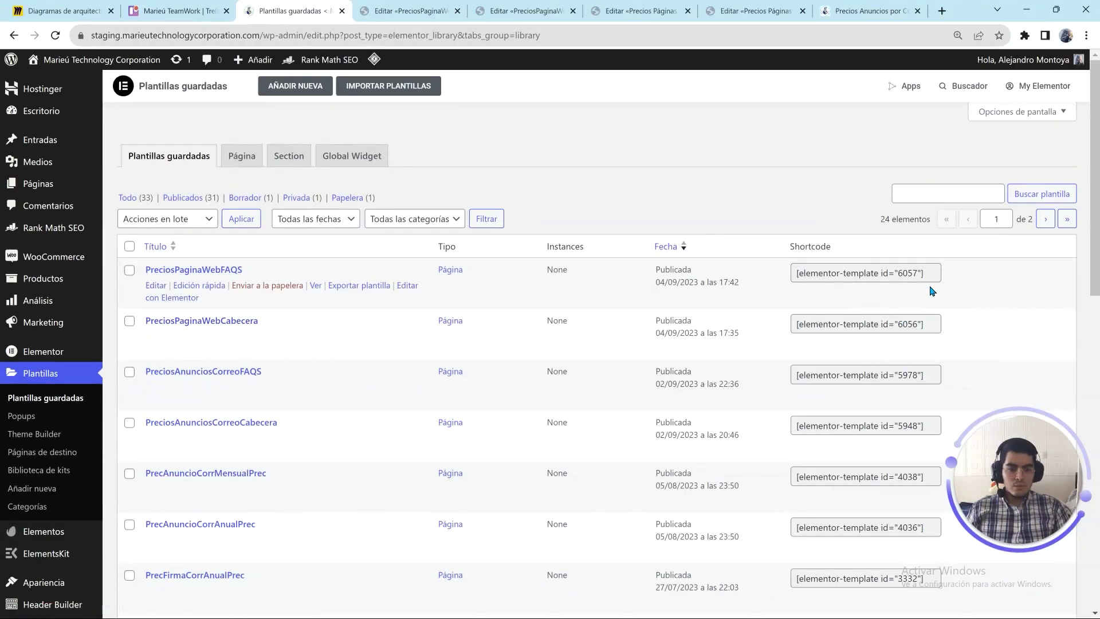
# - Copy the shortcode of the PreciosPaginaWebCabecera template and return to the Precios Páginas Web page editor
pyautogui.click(878, 274)
pyautogui.click(876, 322)
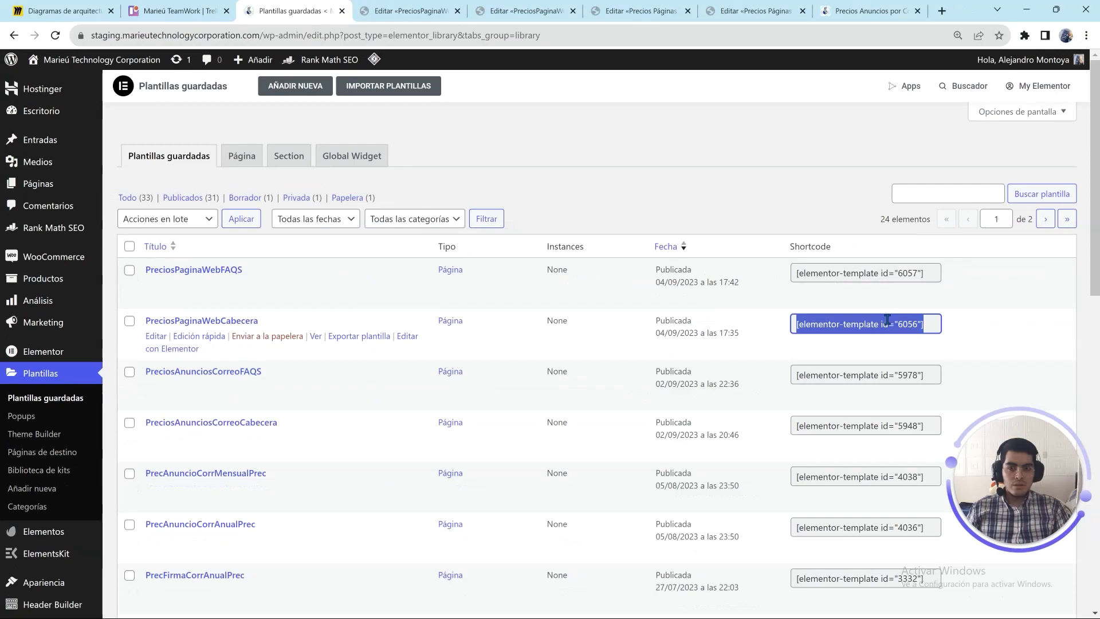
pyautogui.click(641, 11)
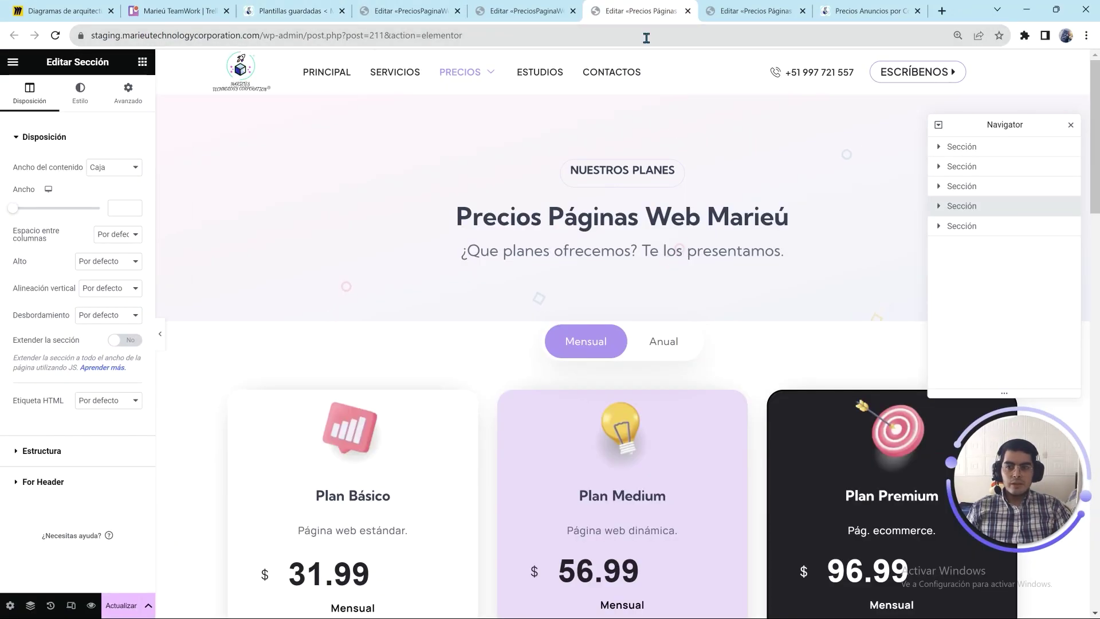
# - Delete the original heading, text and image widgets from the Precios Páginas Web header section, leaving its column empty
pyautogui.click(938, 150)
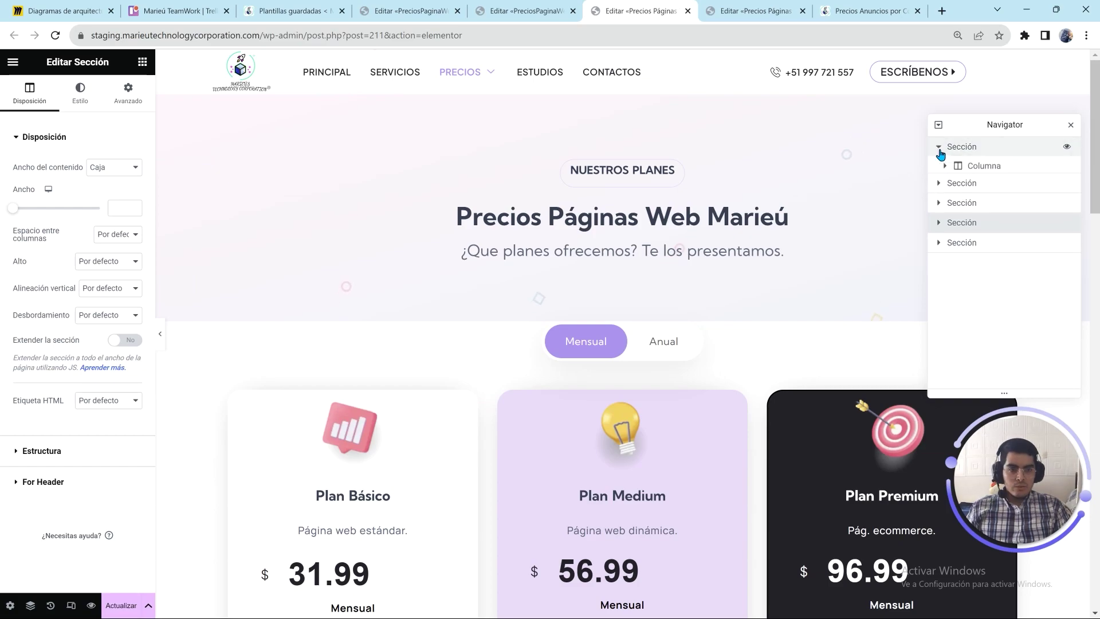
pyautogui.click(940, 185)
pyautogui.click(978, 203)
pyautogui.click(979, 205)
pyautogui.press('Delete')
pyautogui.click(990, 205)
pyautogui.press('Delete')
pyautogui.click(1001, 208)
pyautogui.press('Delete')
pyautogui.click(997, 210)
pyautogui.press('Delete')
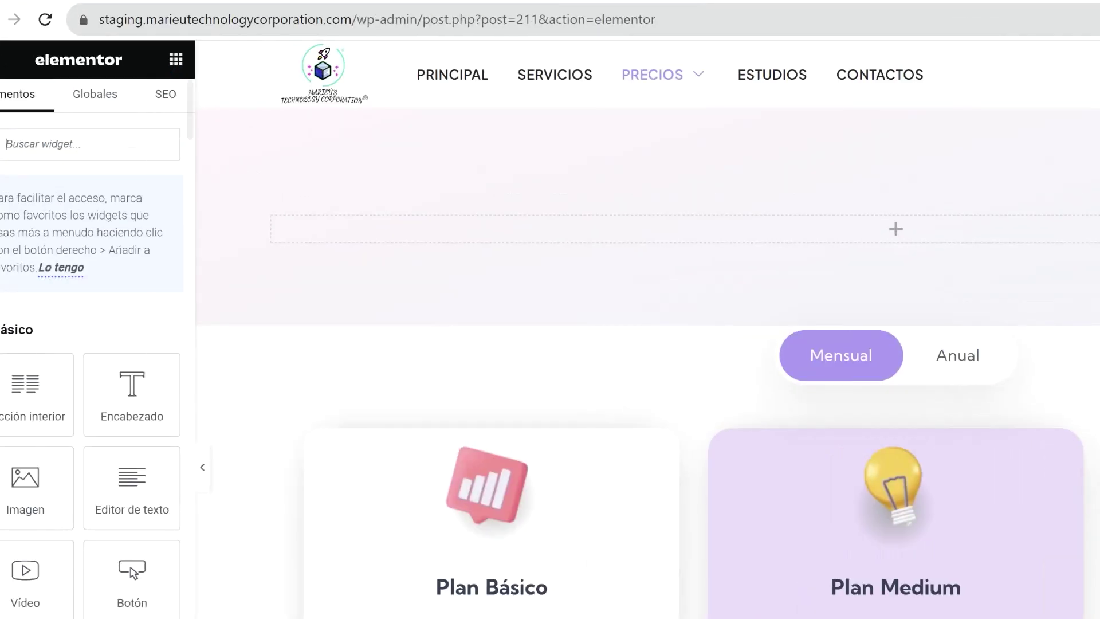
# - Add a Shortcode widget to the empty header column with the shortcode [elementor-template id="6056"]
pyautogui.click(125, 121)
pyautogui.write('short')
pyautogui.moveTo(60, 341); pyautogui.dragTo(475, 178)
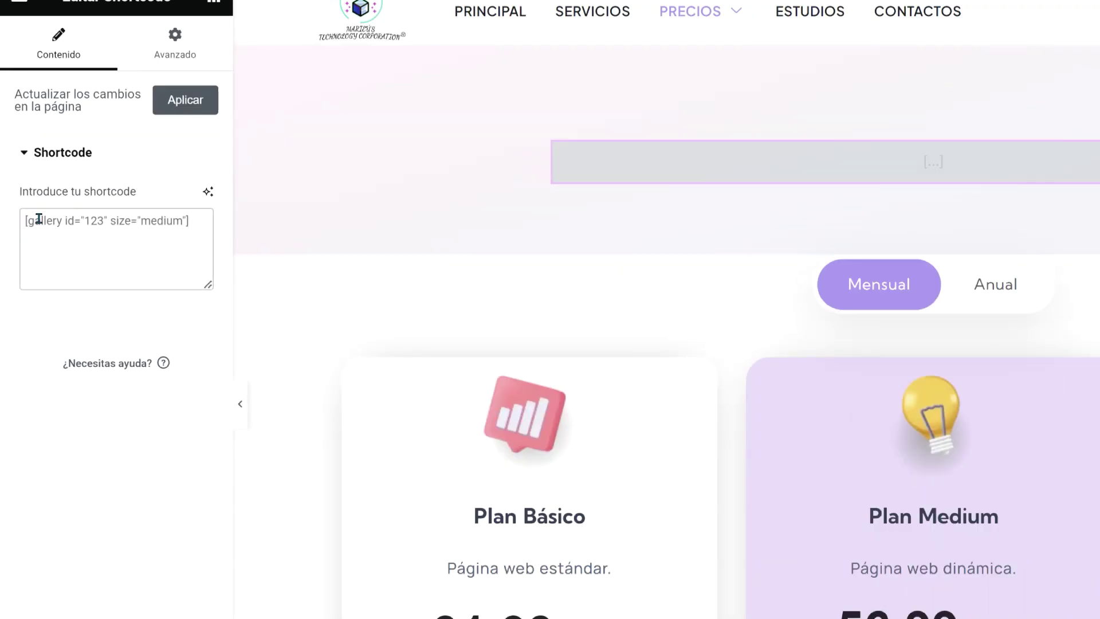
pyautogui.write('[elementor-template id="8208"]')
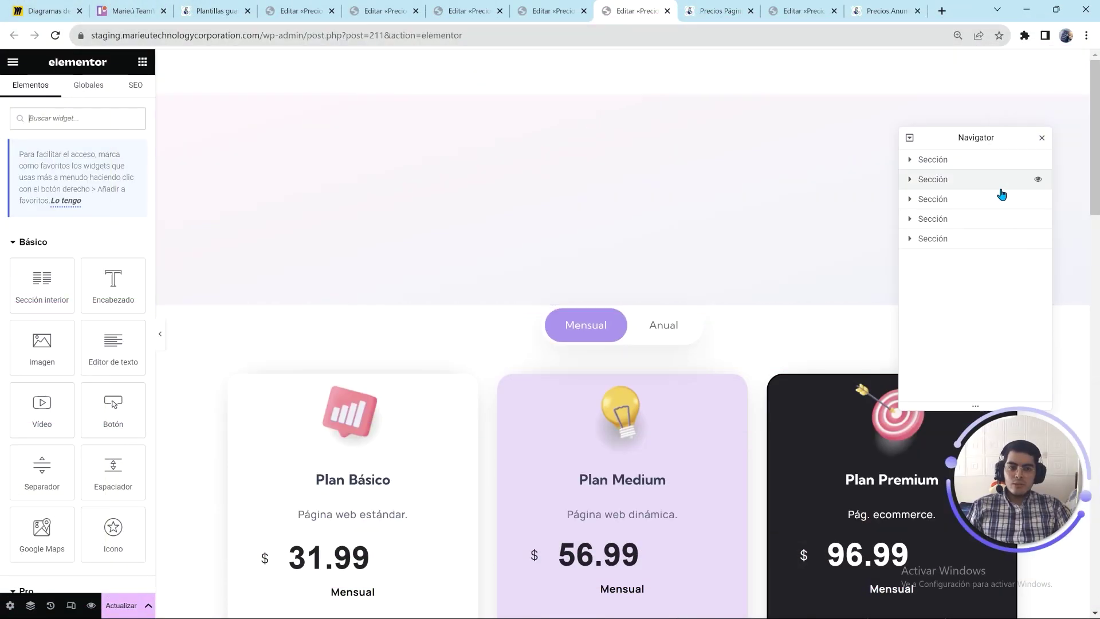
# - Check the shortcode entered in the header section's widget and update the page
pyautogui.click(913, 182)
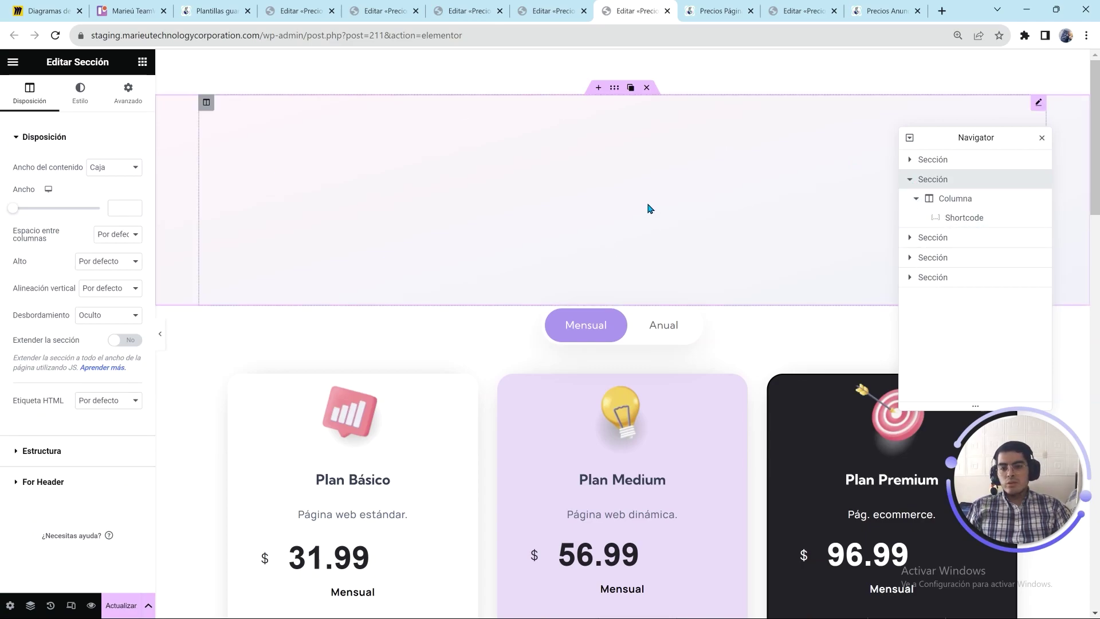
pyautogui.click(985, 220)
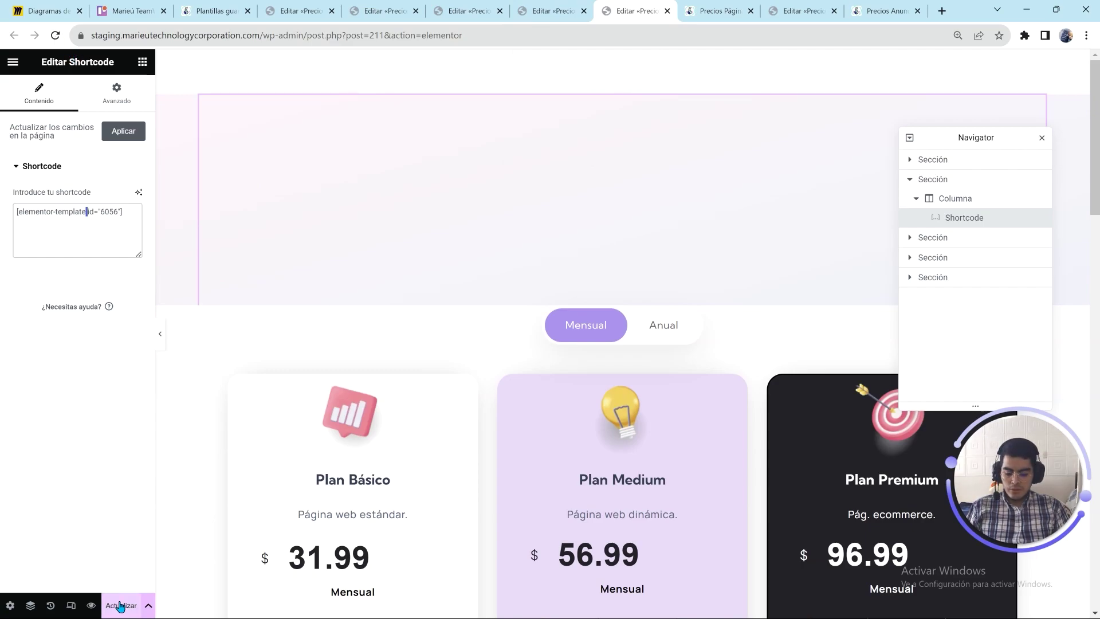
pyautogui.click(121, 605)
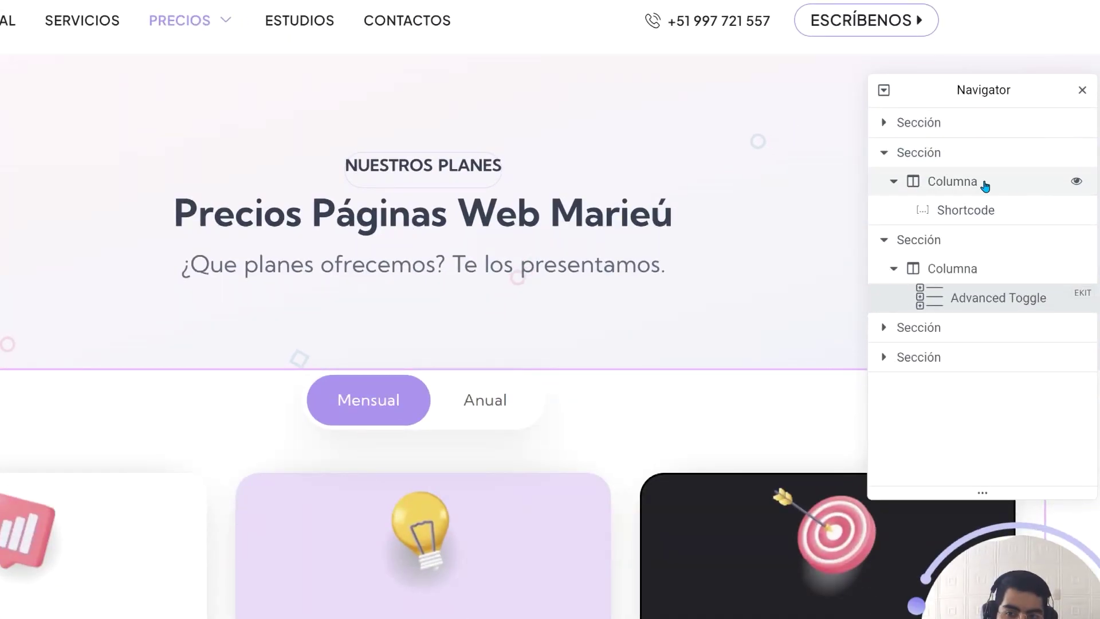
# - Delete the two headings, the text editor and both images from the FAQS section's column
pyautogui.click(884, 153)
pyautogui.click(976, 271)
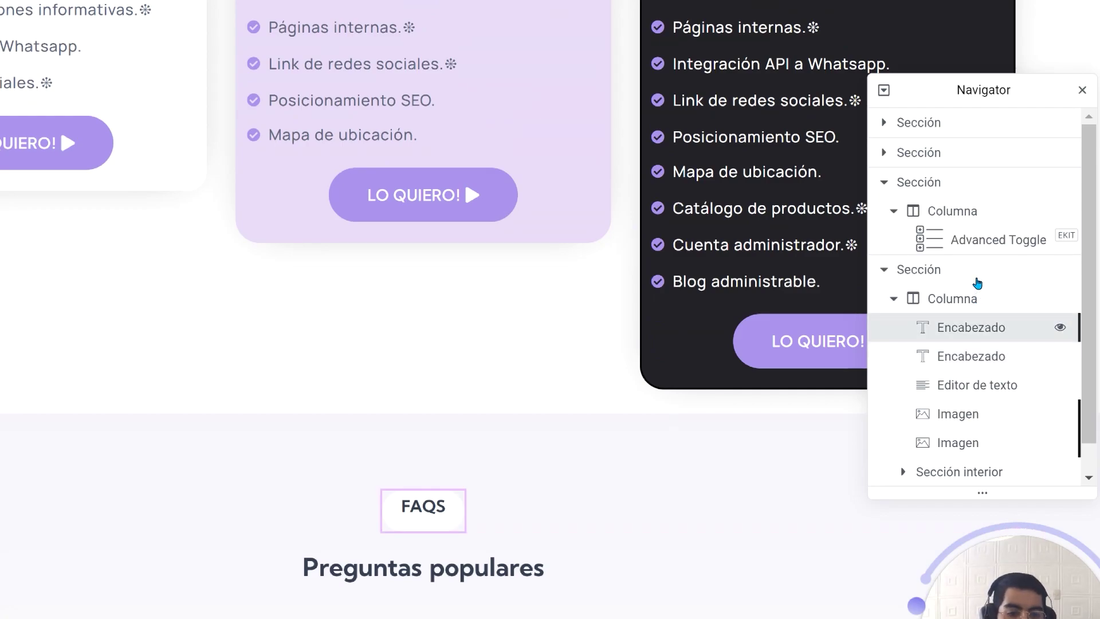
pyautogui.rightClick(974, 327)
pyautogui.press('Escape')
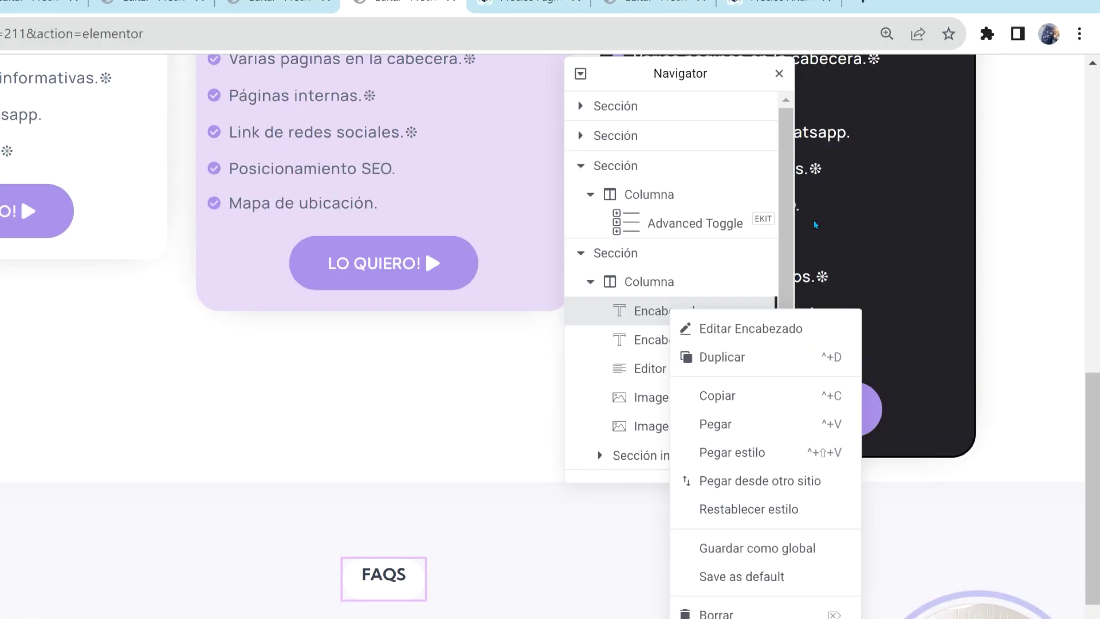
pyautogui.click(745, 613)
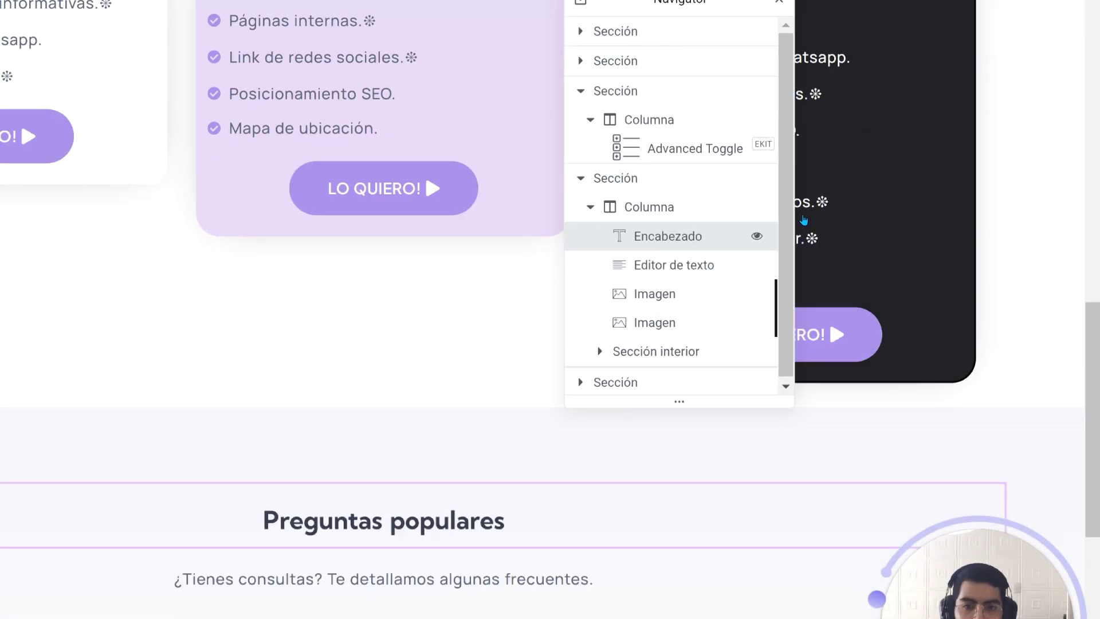
pyautogui.press('Delete')
pyautogui.press('Delete')
pyautogui.press('Delete')
pyautogui.press('Delete')
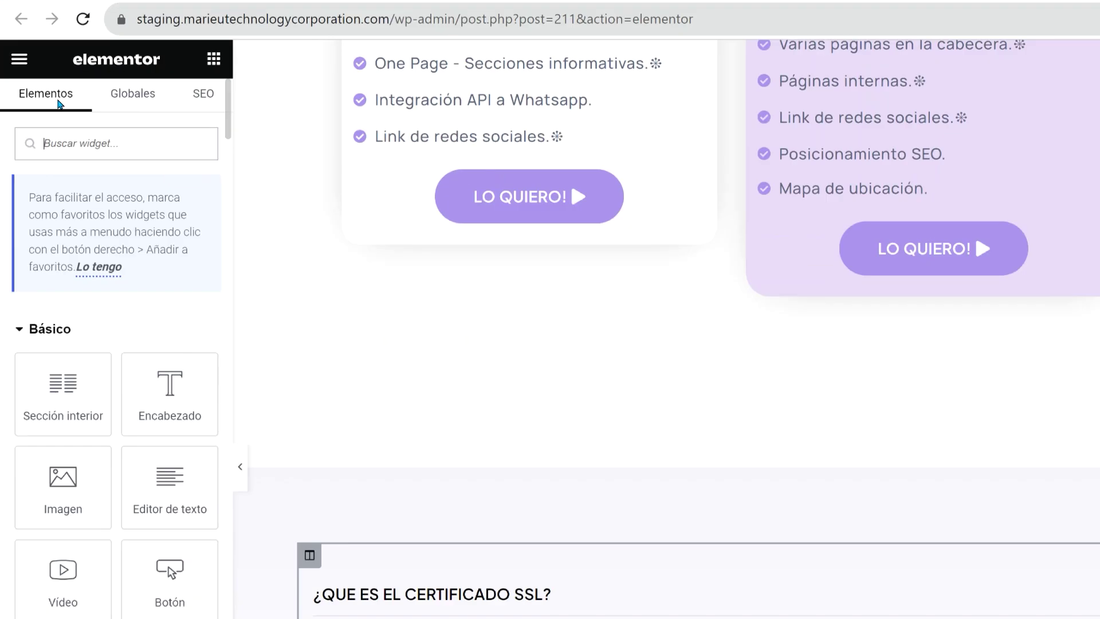
# - Add a Shortcode widget above the accordion in the FAQS section with the shortcode [elementor-template id="6057"]
pyautogui.write('short')
pyautogui.moveTo(40, 261); pyautogui.dragTo(154, 332)
pyautogui.moveTo(231, 309); pyautogui.dragTo(551, 365)
pyautogui.moveTo(560, 374); pyautogui.dragTo(787, 448)
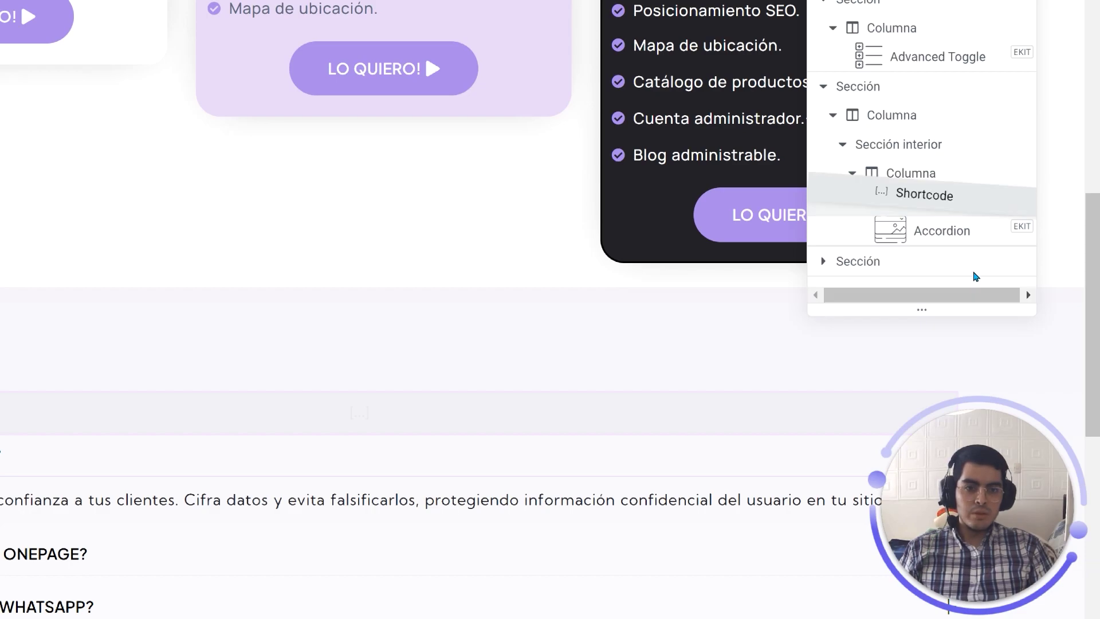
pyautogui.moveTo(974, 282); pyautogui.dragTo(976, 237)
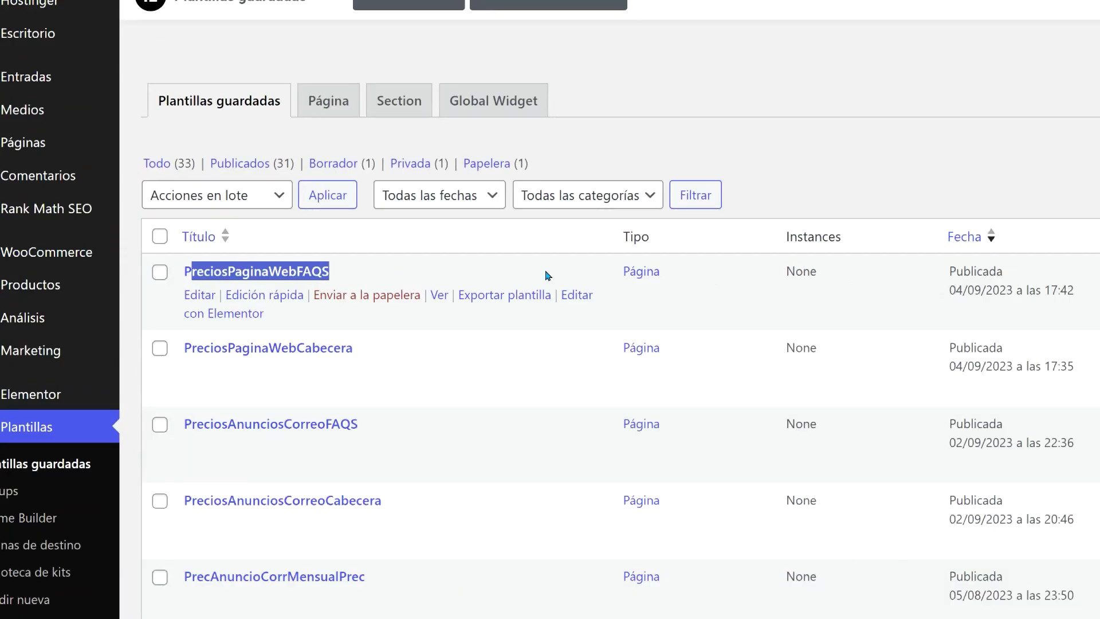
pyautogui.click(900, 278)
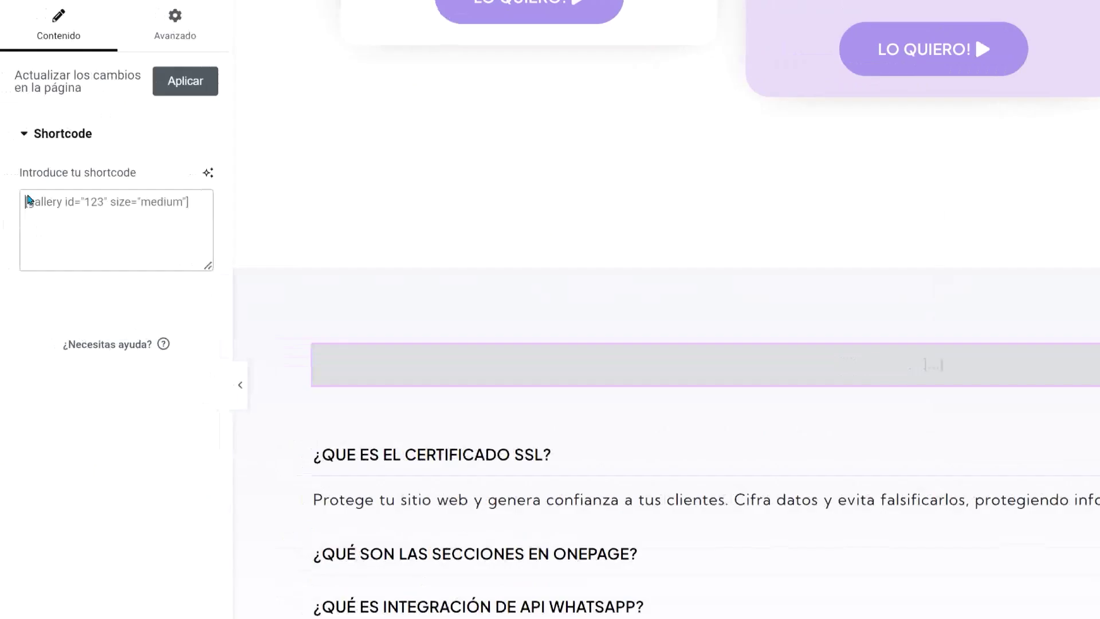
pyautogui.write('[elementor-template id="5057"]')
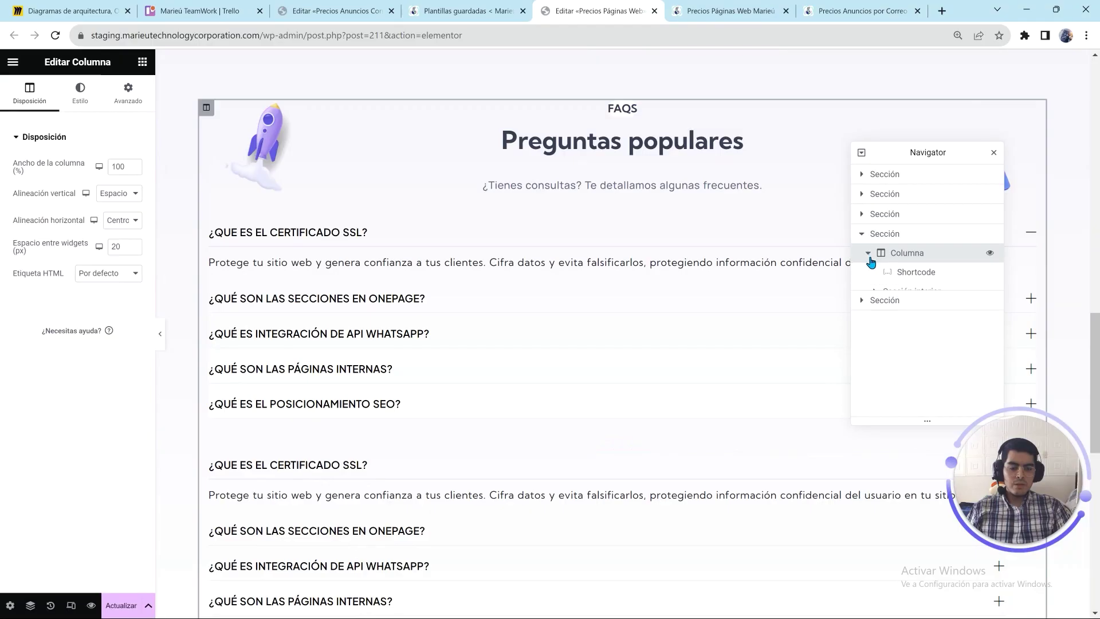
# - Delete the original inner section with the Accordion widget from the FAQS section
pyautogui.click(874, 292)
pyautogui.click(902, 291)
pyautogui.press('Delete')
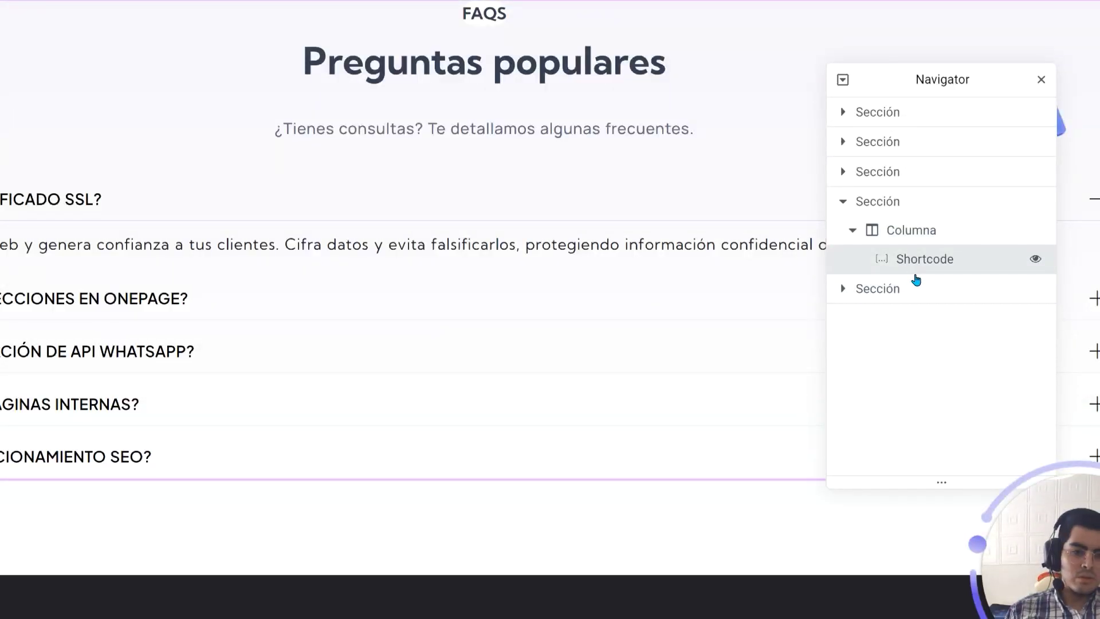
# - Review the page's section structure, its Shortcode and Advanced Toggle widgets, and the matching saved templates
pyautogui.scroll(15, 312, 297)
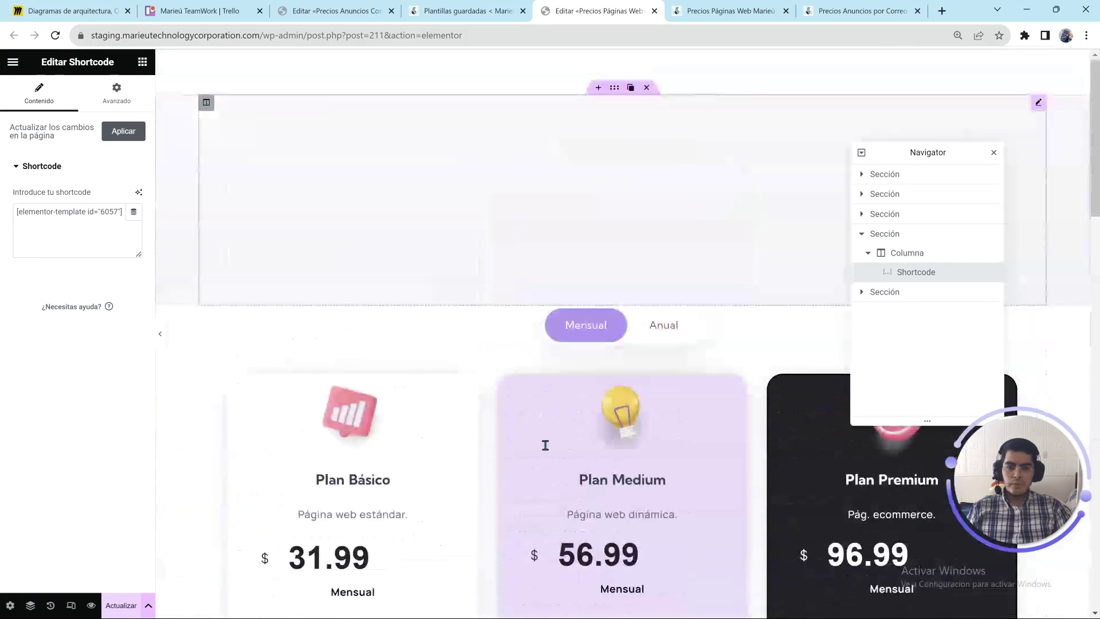
pyautogui.scroll(-15, 545, 445)
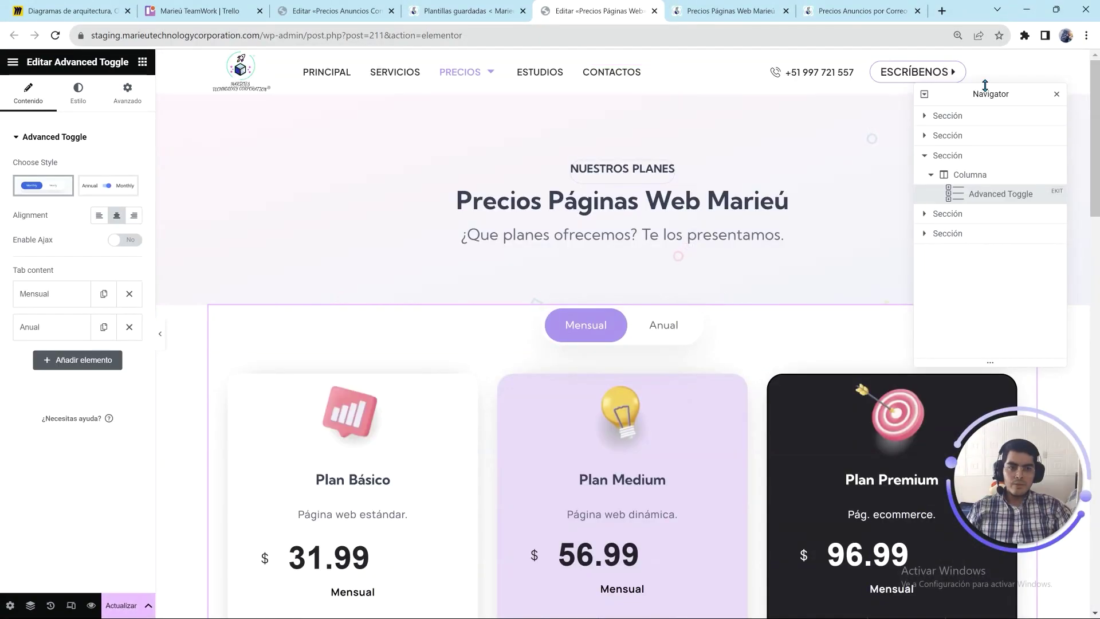
pyautogui.click(924, 155)
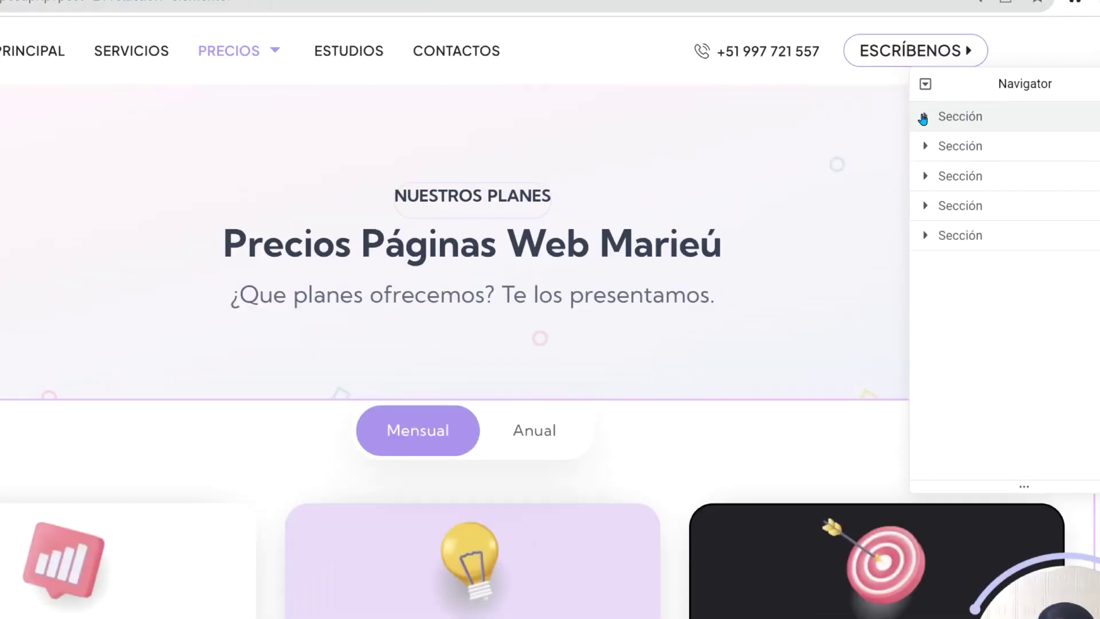
pyautogui.click(927, 119)
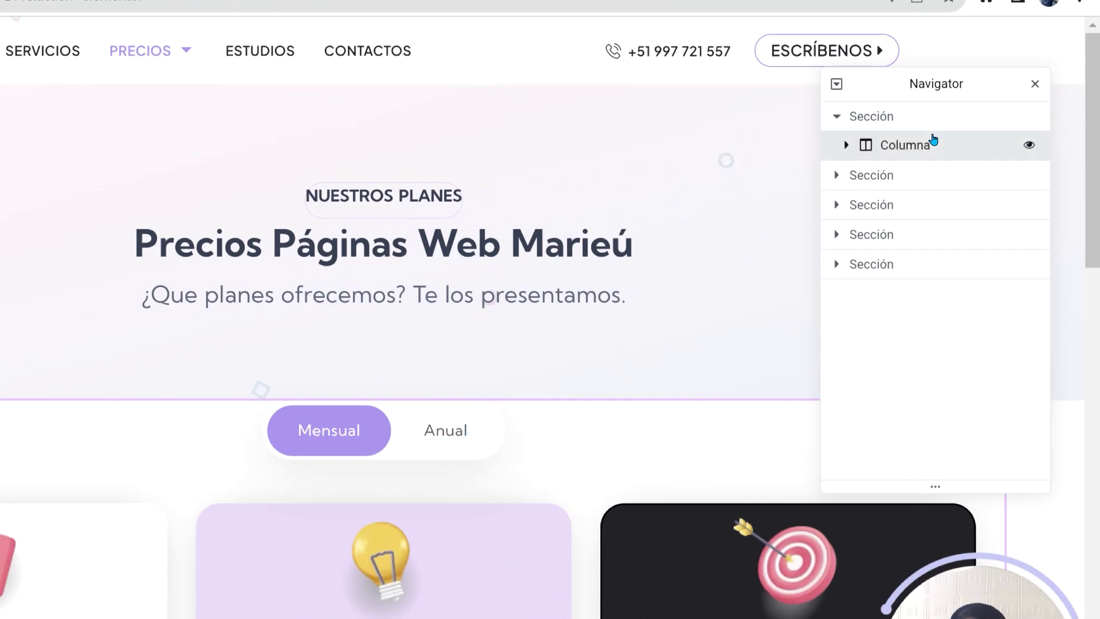
pyautogui.click(934, 144)
pyautogui.click(931, 200)
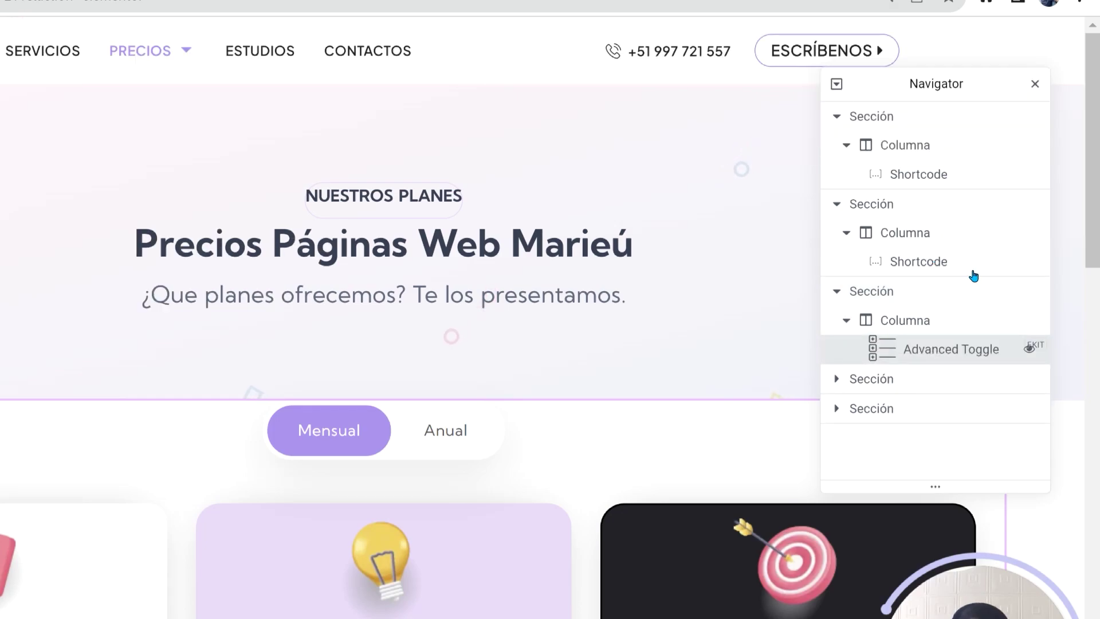
pyautogui.moveTo(1000, 84); pyautogui.dragTo(953, 80)
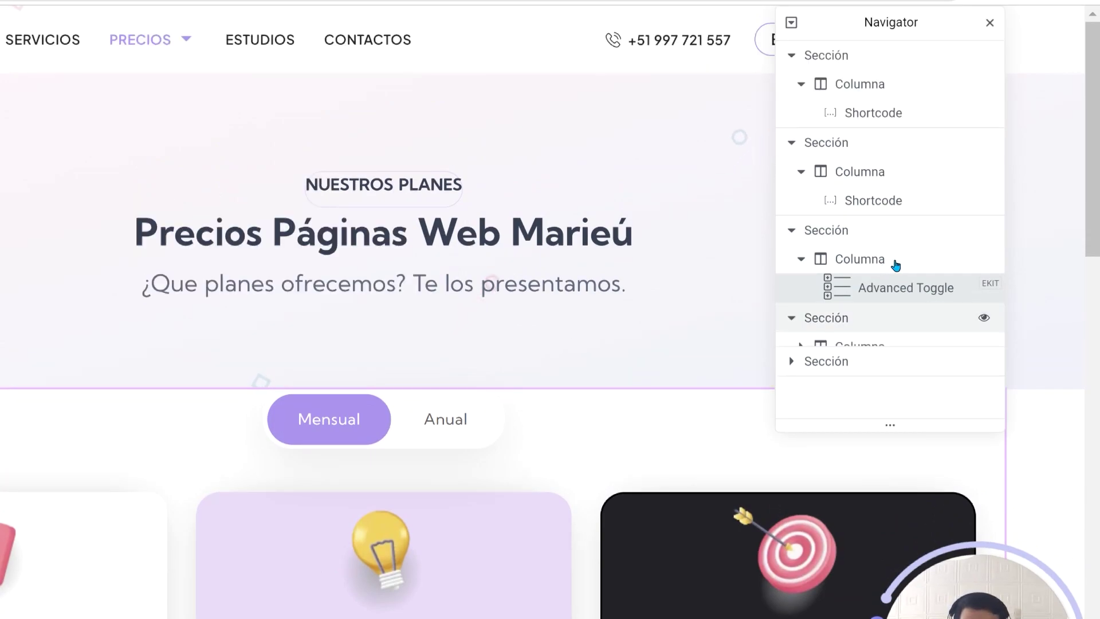
pyautogui.click(801, 346)
pyautogui.click(874, 376)
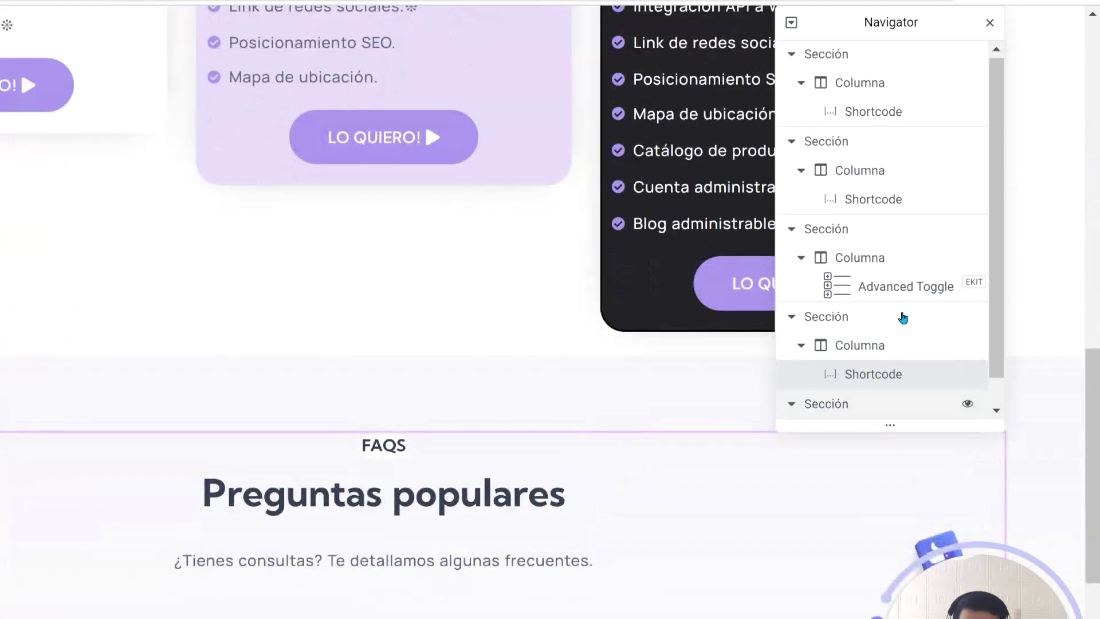
pyautogui.scroll(-2, 903, 317)
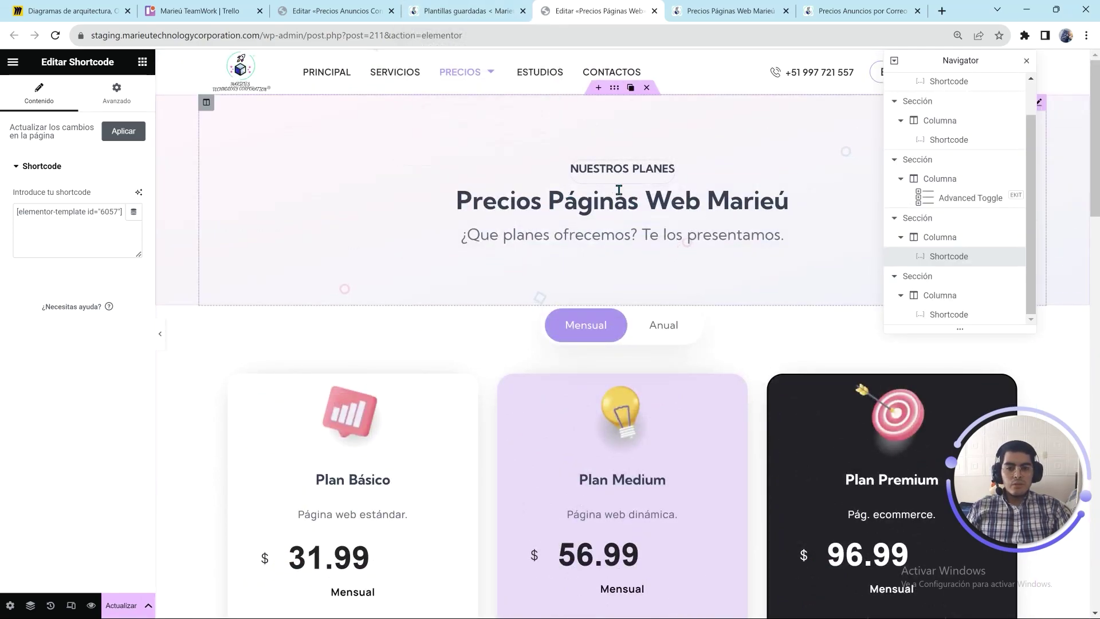
pyautogui.scroll(-14, 622, 187)
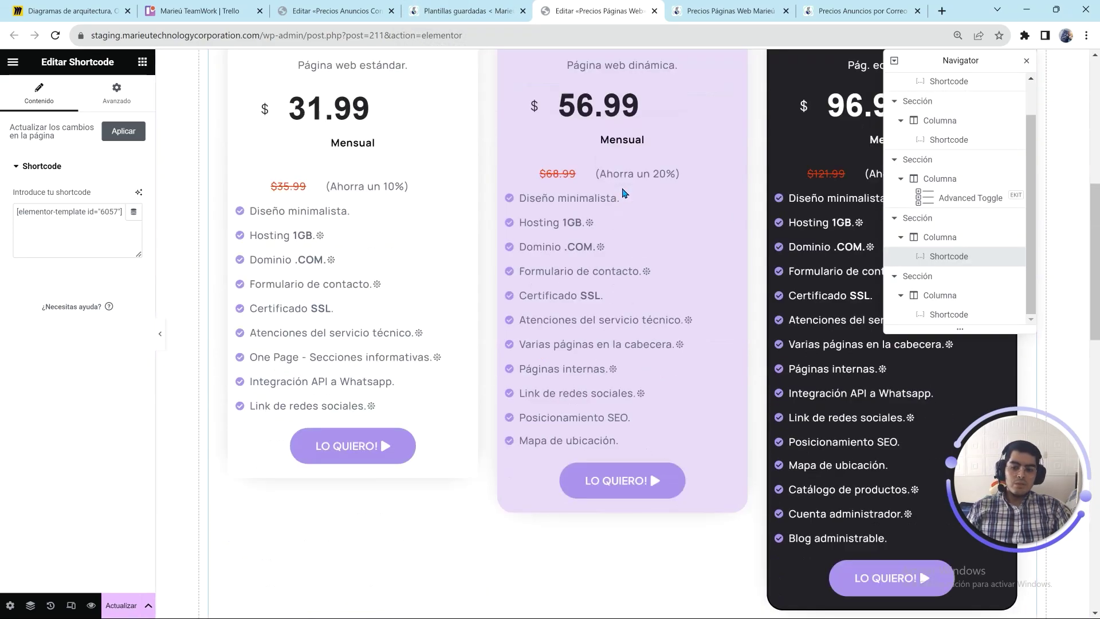
pyautogui.scroll(1, 614, 192)
pyautogui.hotkey('ctrl', 'shift', 'Tab')
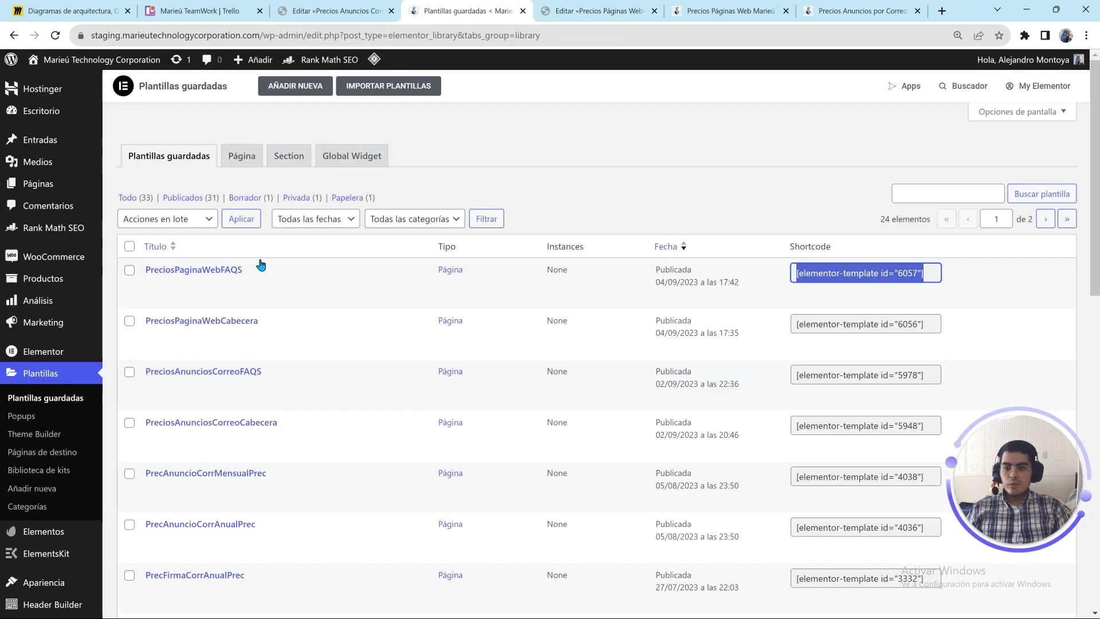
pyautogui.click(595, 10)
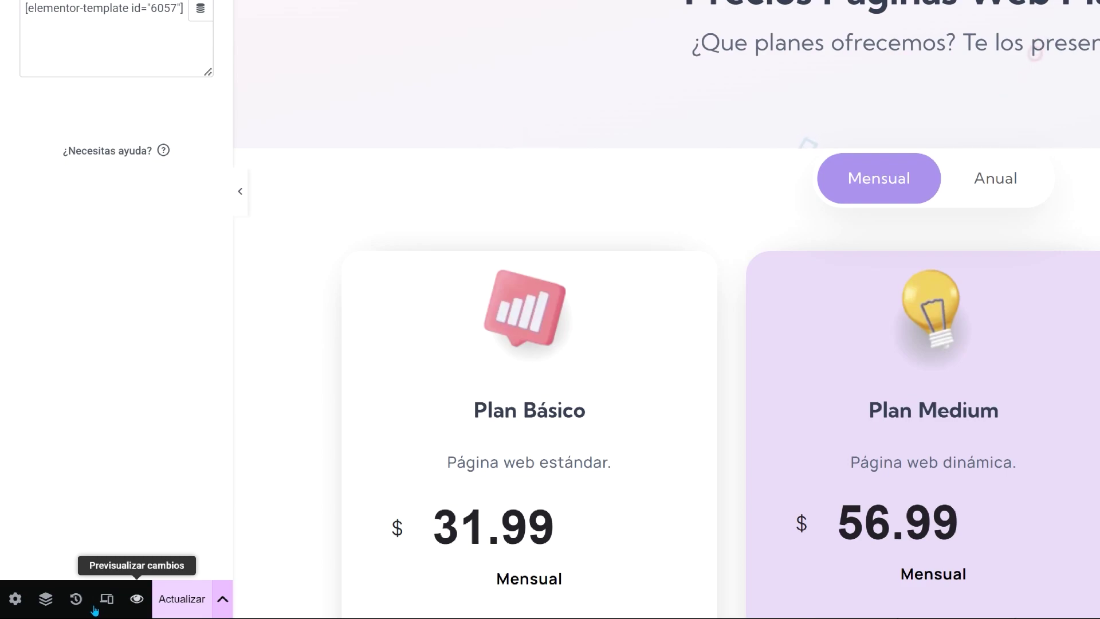
# - Preview the Precios Páginas Web page and expand the FAQ questions on OnePage sections and internal pages
pyautogui.click(137, 599)
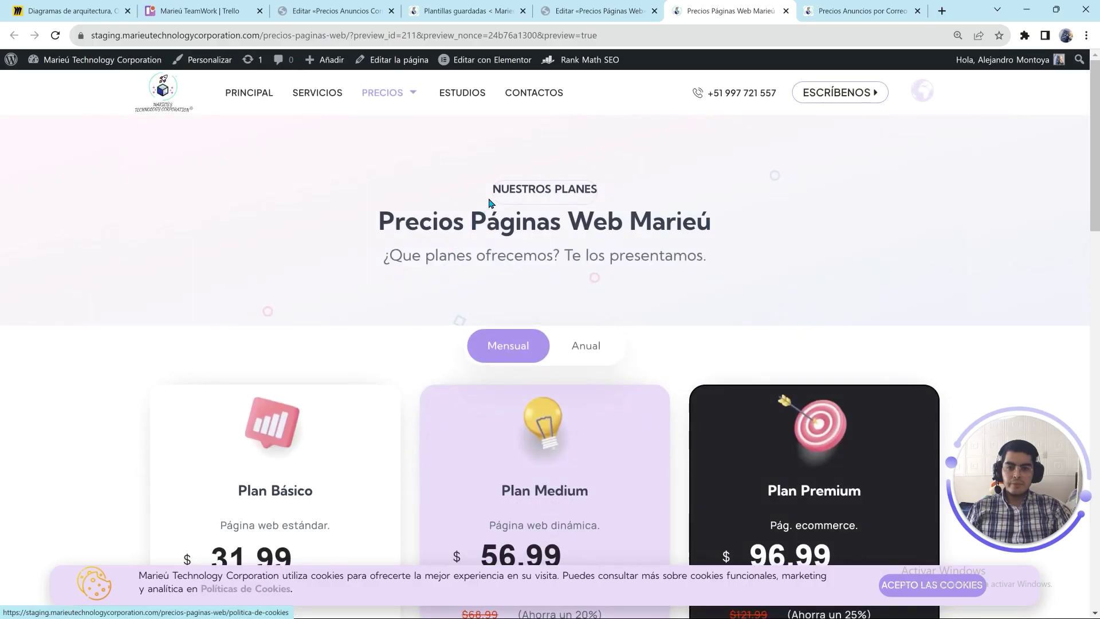
pyautogui.scroll(-12, 490, 202)
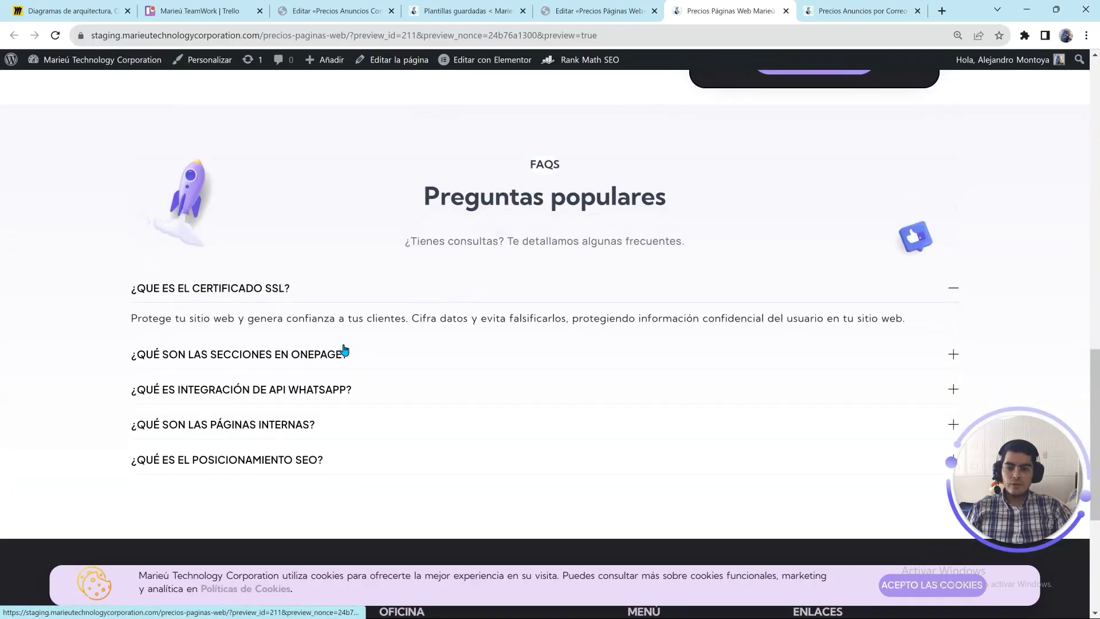
pyautogui.click(396, 355)
pyautogui.click(336, 424)
pyautogui.scroll(-5, 380, 351)
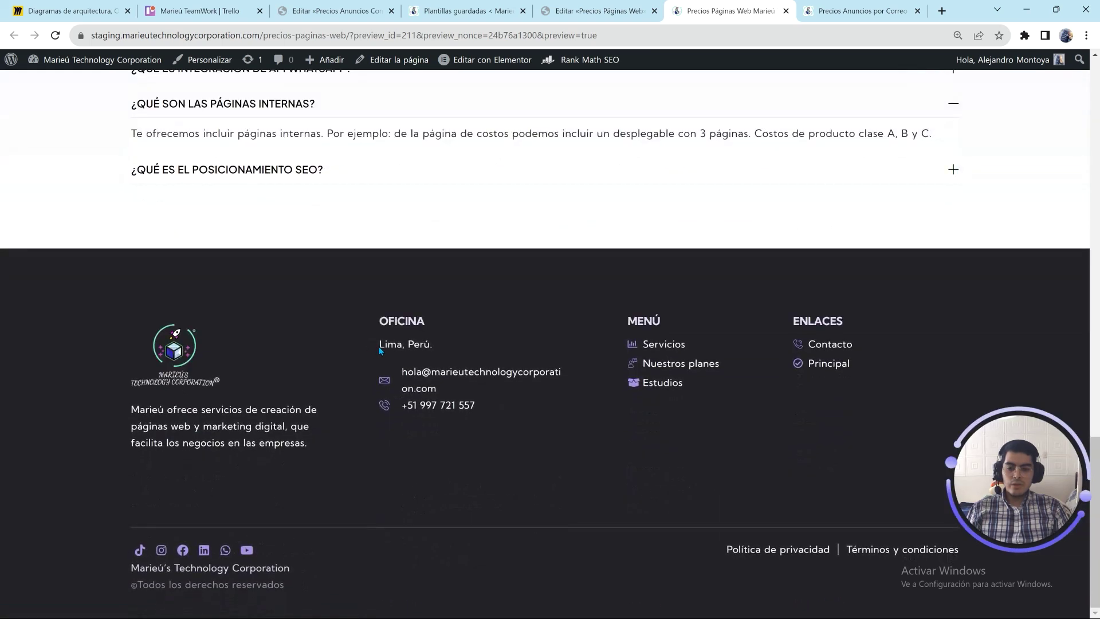